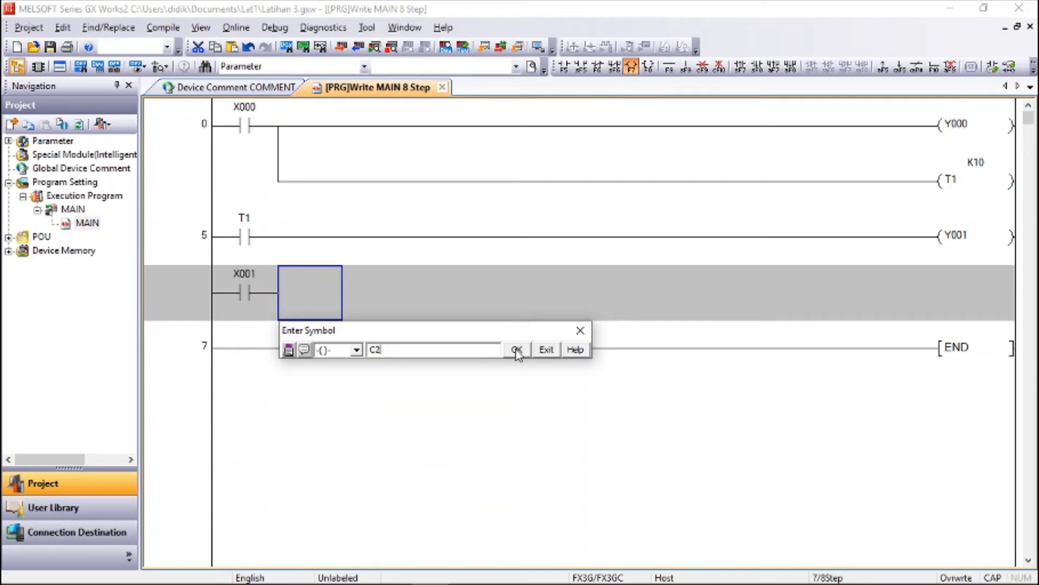
Complete the X001 rung with counter coil C2 K5, and add a rung below with contact C2 driving coil Y2
text(K5)
click(516, 349)
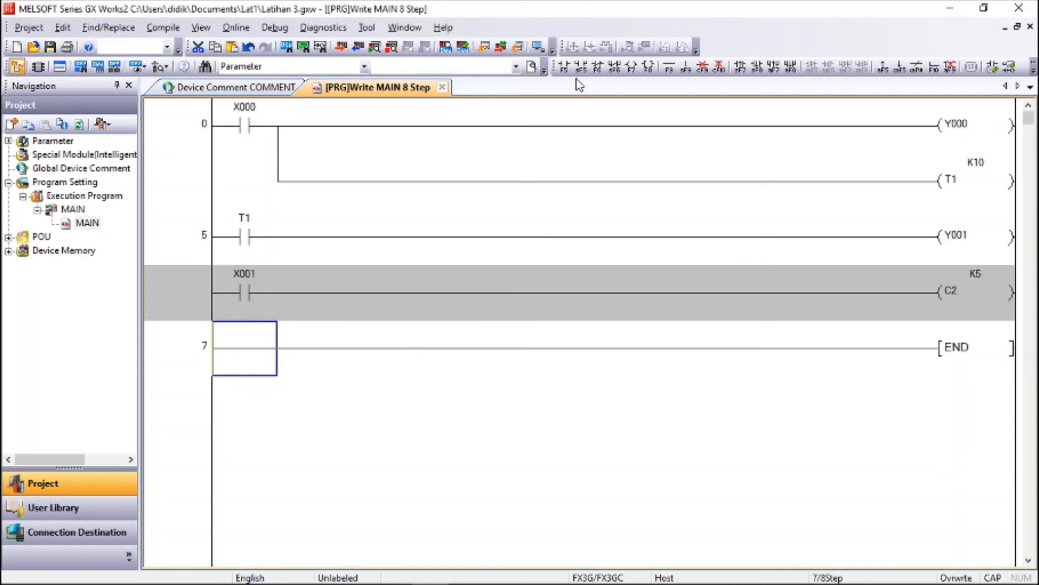
click(563, 66)
text(C)
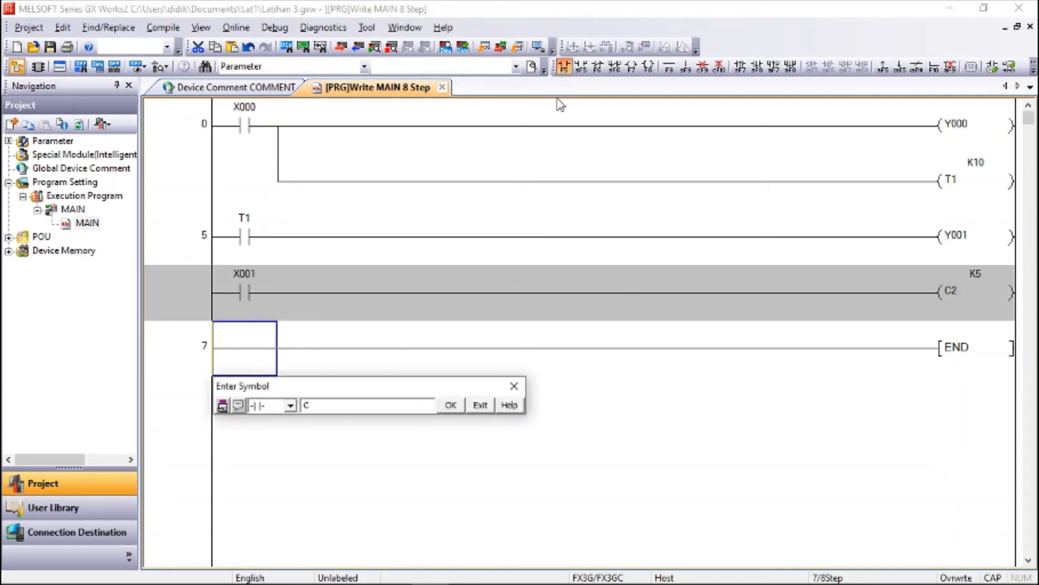
text(2)
click(451, 406)
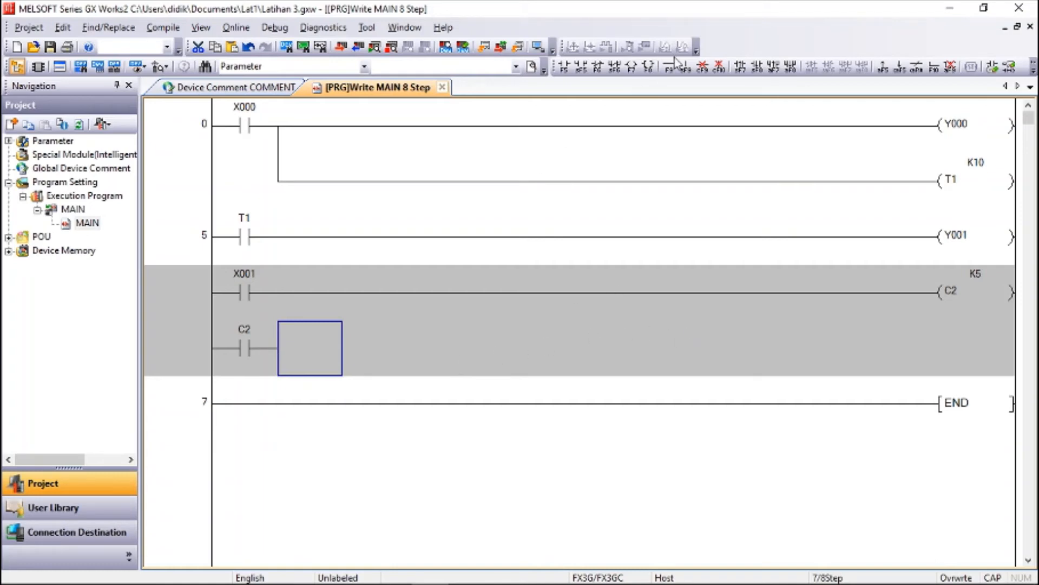
click(632, 66)
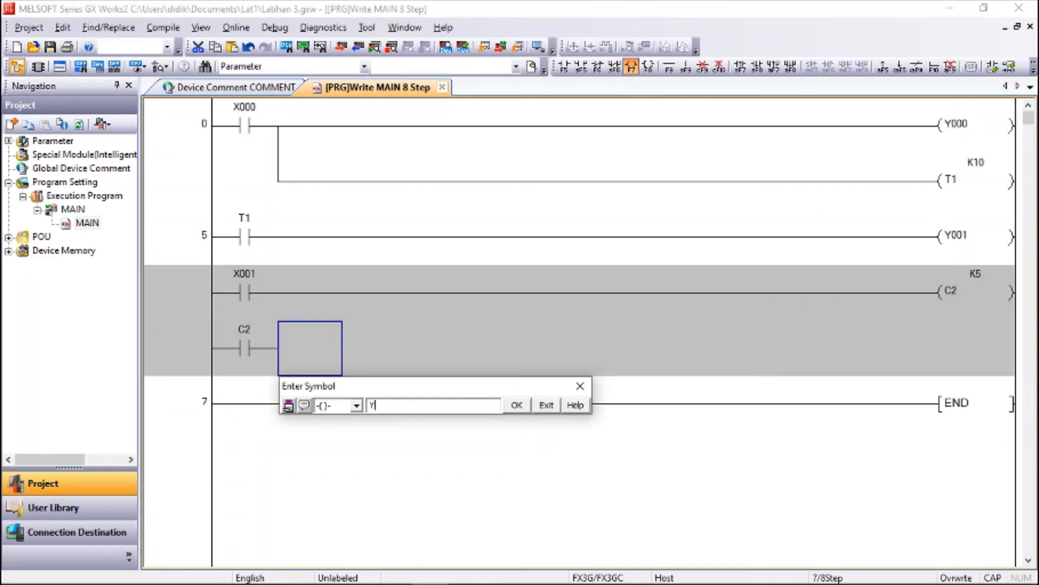
text(Y2)
click(515, 405)
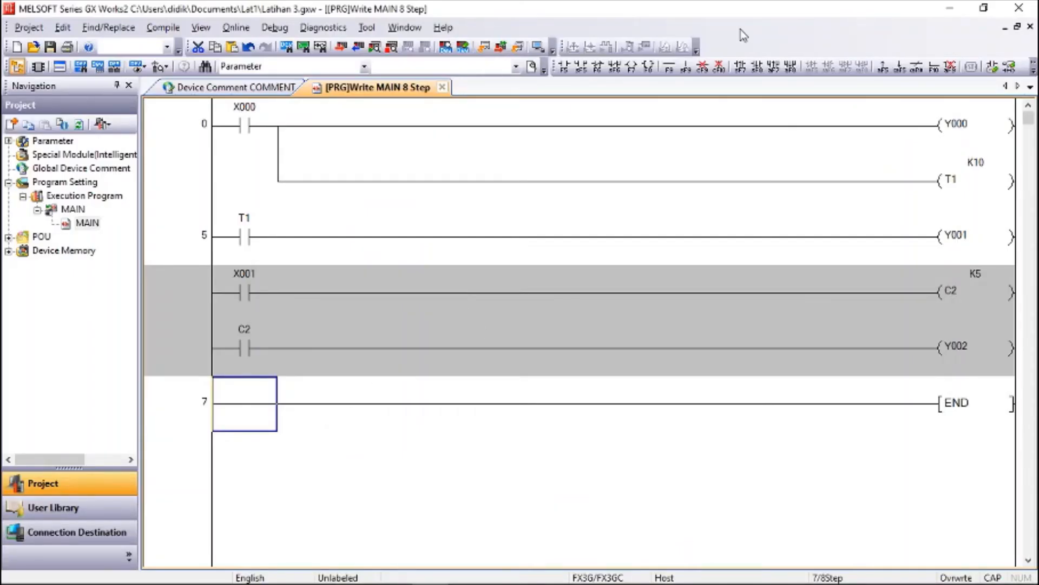
Add a rung above END with contact X3 driving the reset instruction RST C2
click(563, 67)
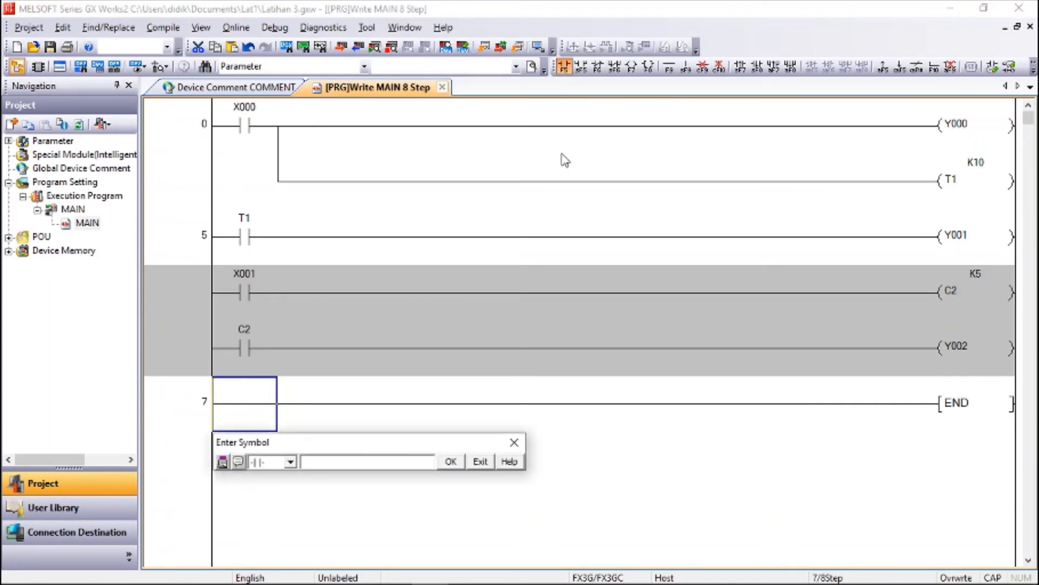
text(X3)
click(448, 462)
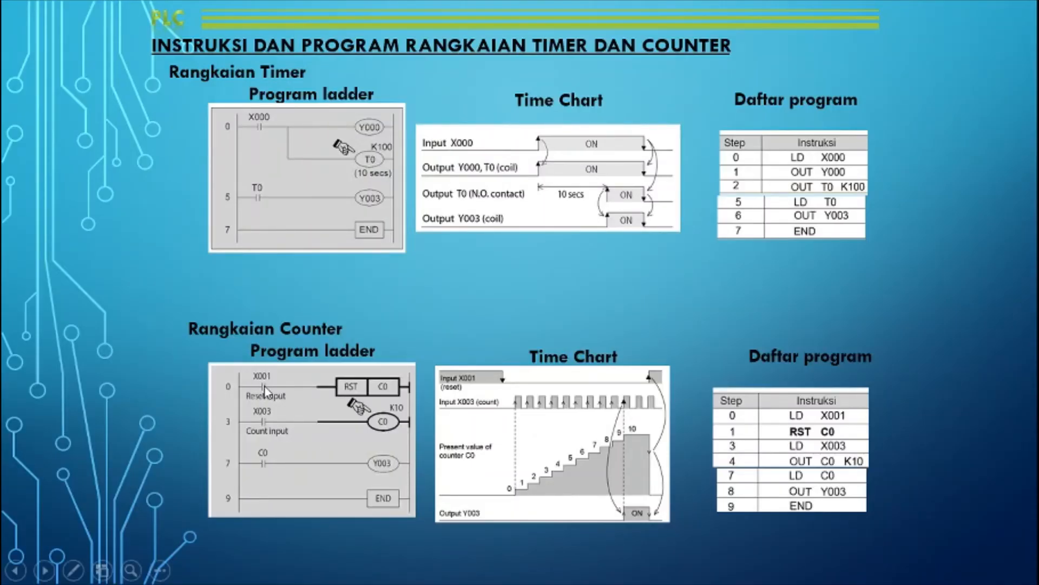
key(alt+Tab)
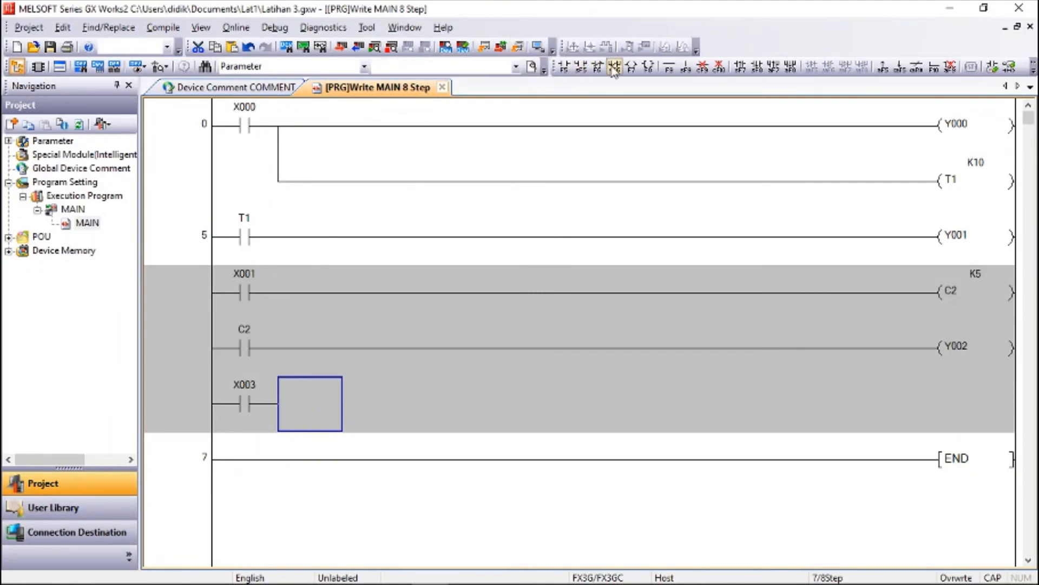
click(629, 72)
text(RST)
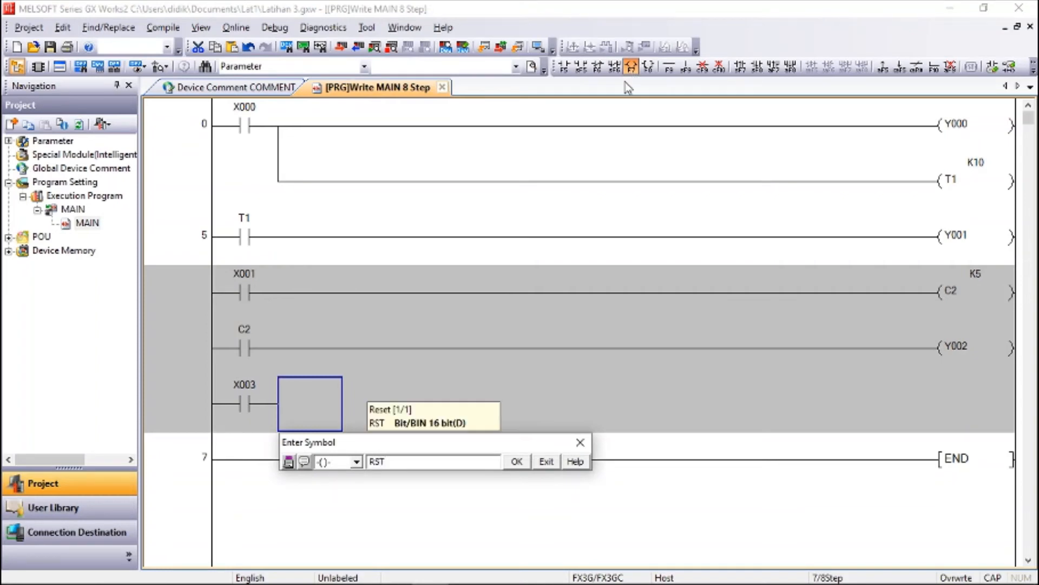
text( C2)
click(517, 461)
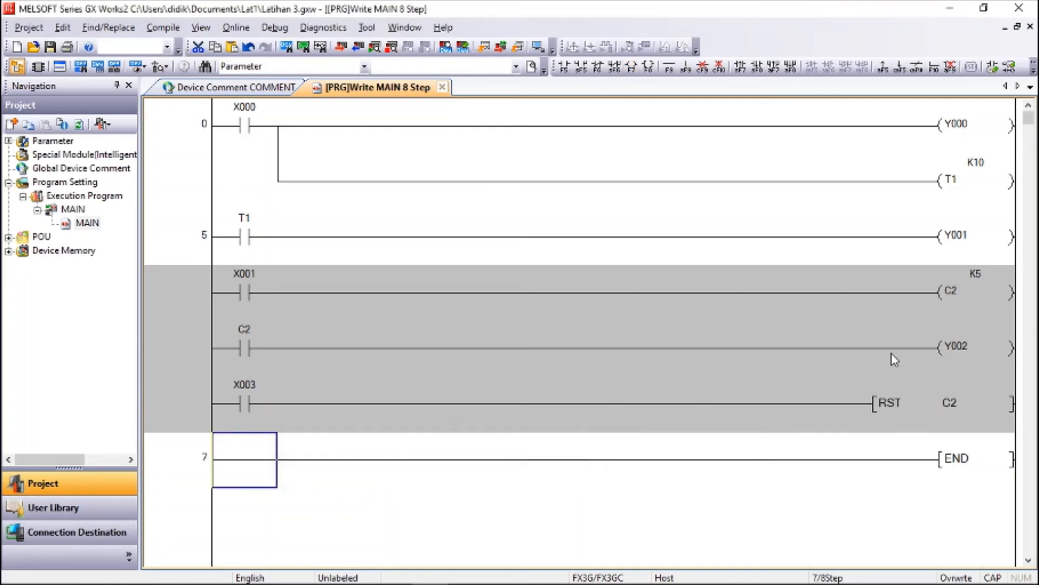
Convert the edited ladder program and start the PLC simulation, closing the completed write-to-PLC window
click(240, 302)
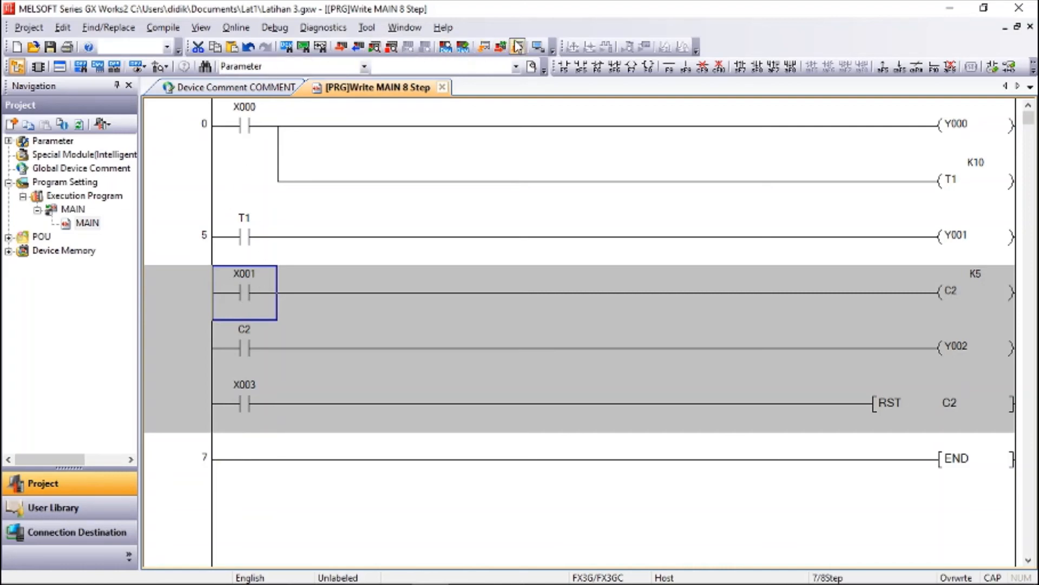
click(486, 47)
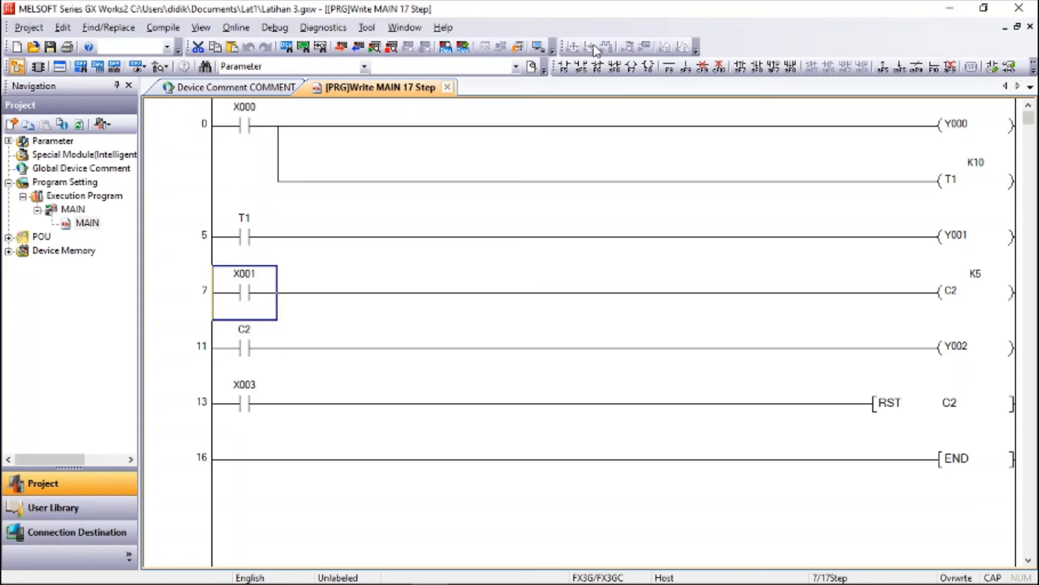
click(538, 47)
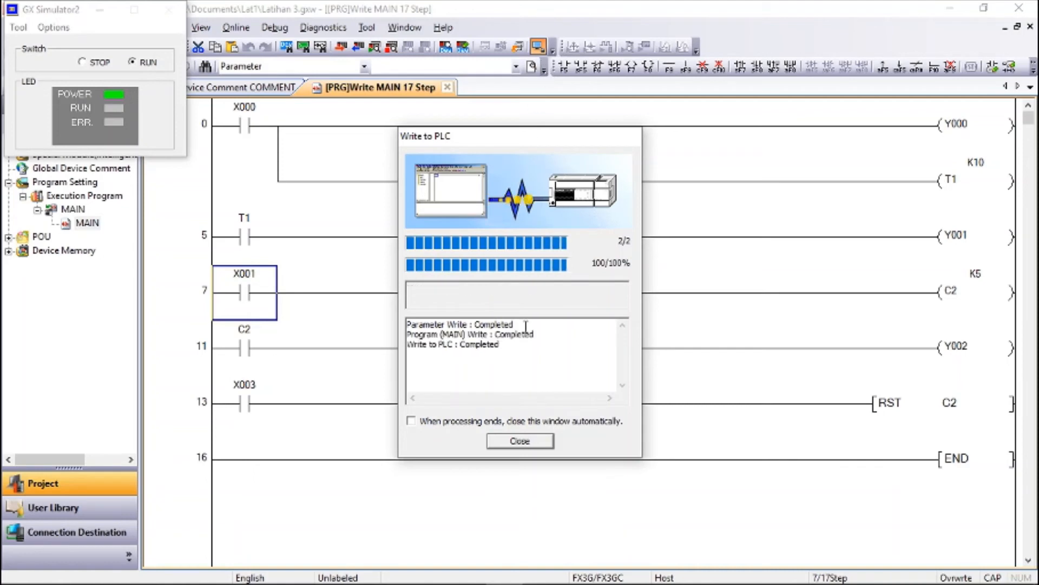
click(541, 451)
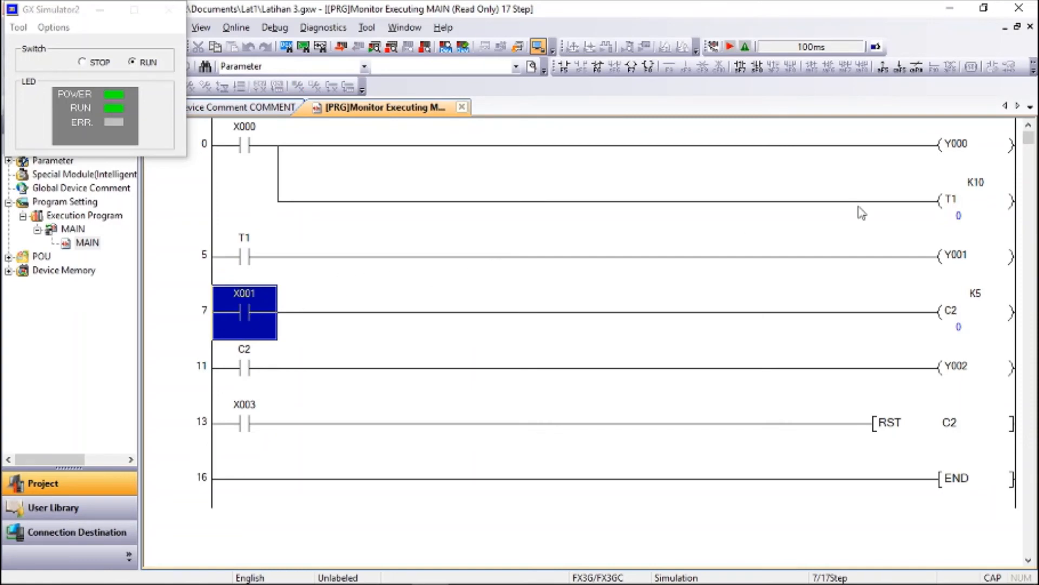
Switch input X001 on and off repeatedly in the simulation until counter C2 reaches its preset of 5
key(shift+Return)
key(shift+Return)
key(shift+Return)
key(shift+Return)
key(shift+Return)
key(shift+Return)
key(shift+Return)
key(shift+Return)
key(shift+Return)
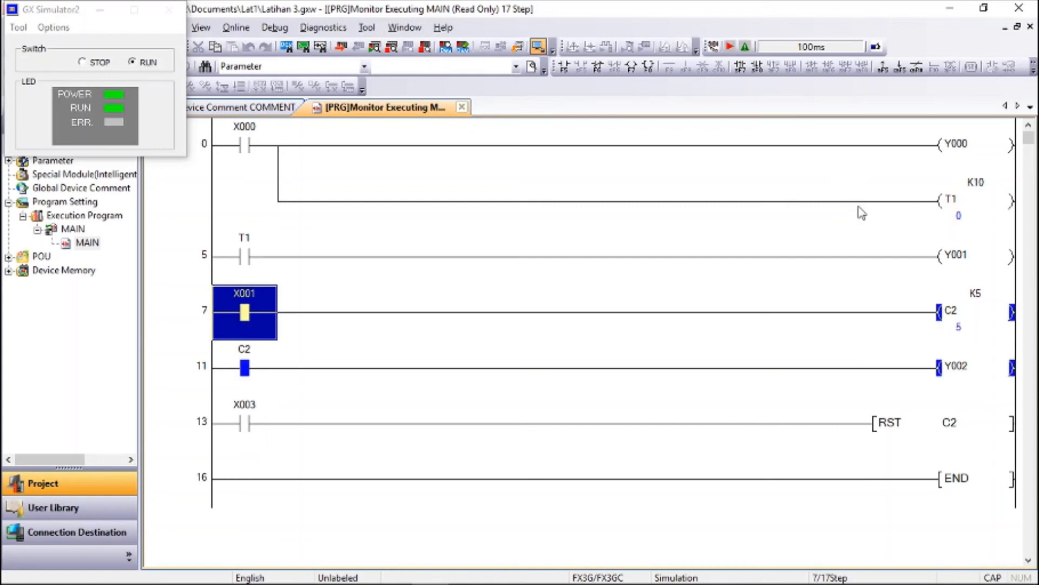
key(shift+Return)
key(shift+Return)
key(shift+Return)
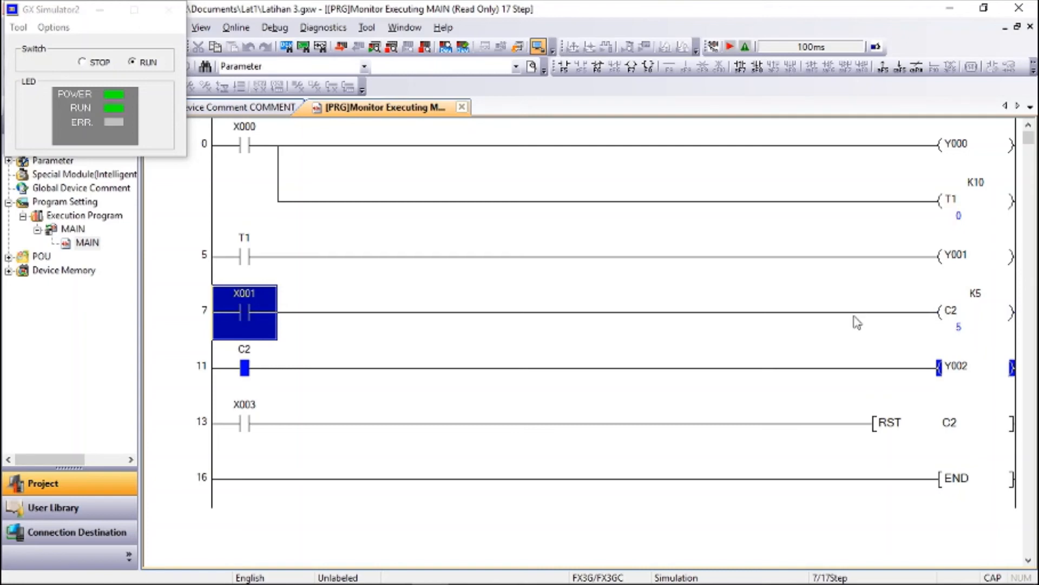
Turn X001 on and off once more, and switch on X003 to reset counter C2
key(shift+Return)
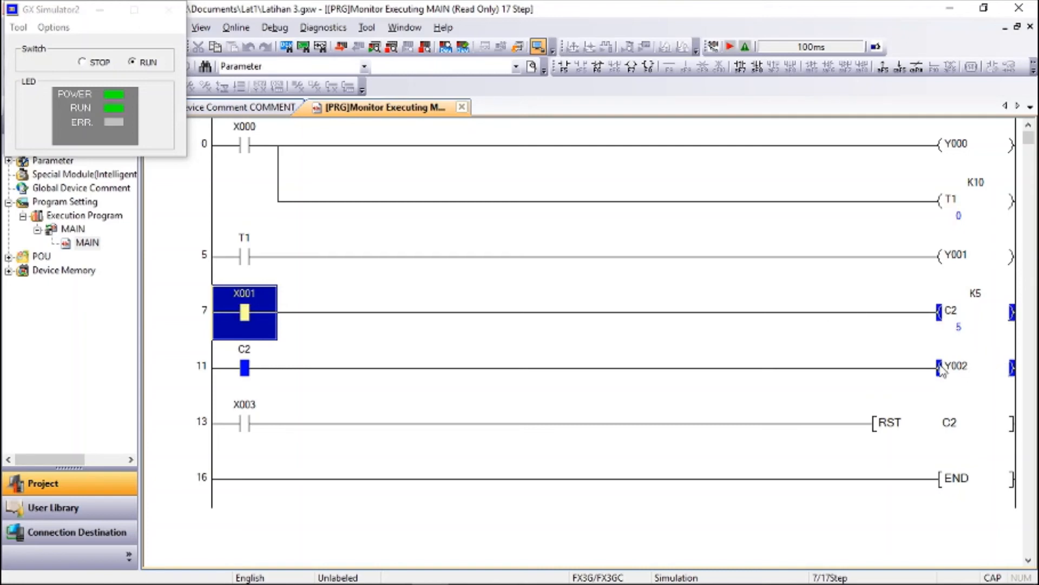
key(shift+Return)
click(260, 428)
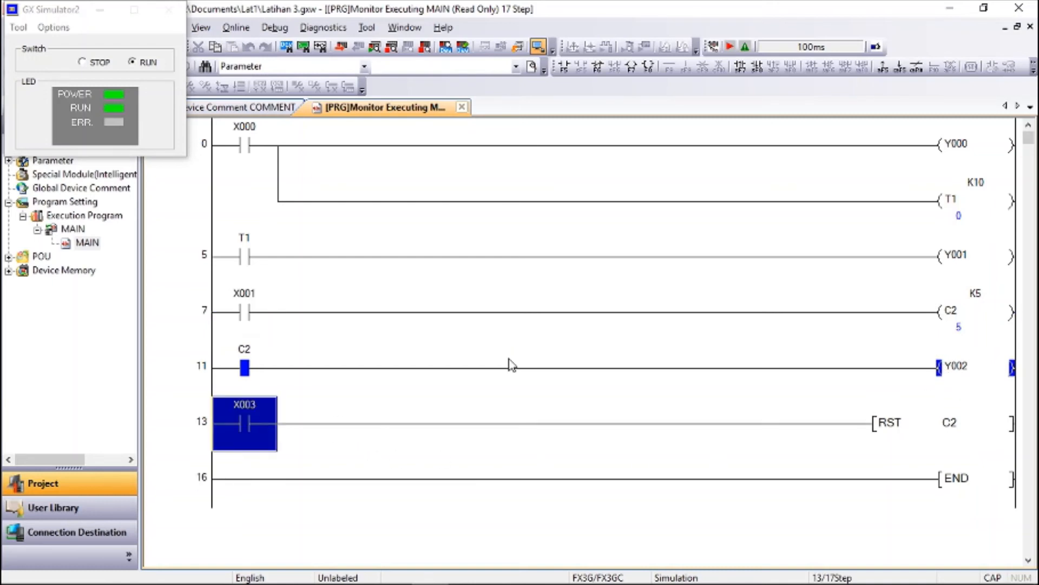
key(shift+Return)
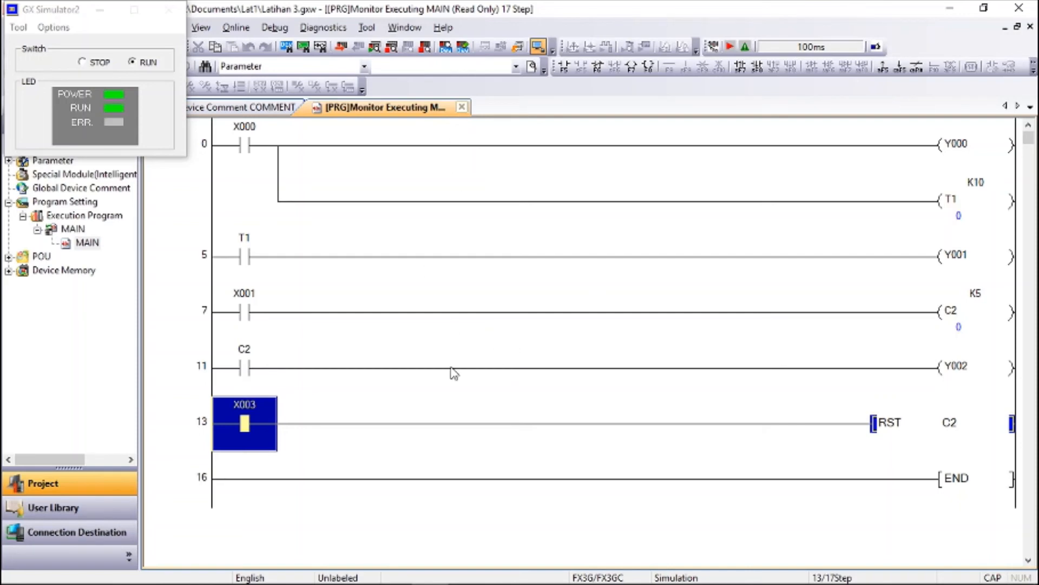
In GT Designer3, copy the MULAI switch and adjacent Y0001 lamp into a row below, plus one more MULAI switch beneath it
mouse_move(487, 584)
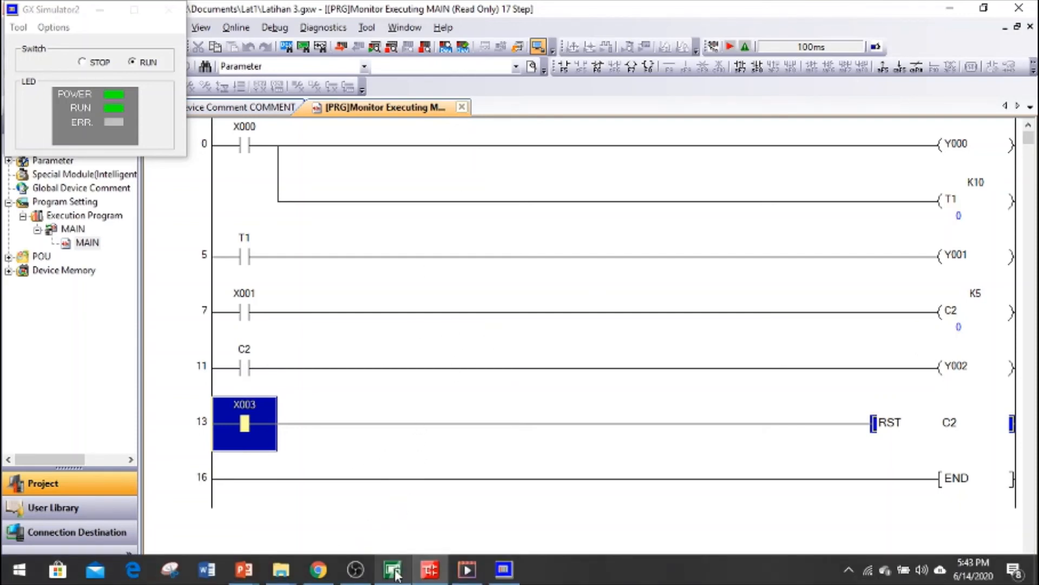
click(395, 572)
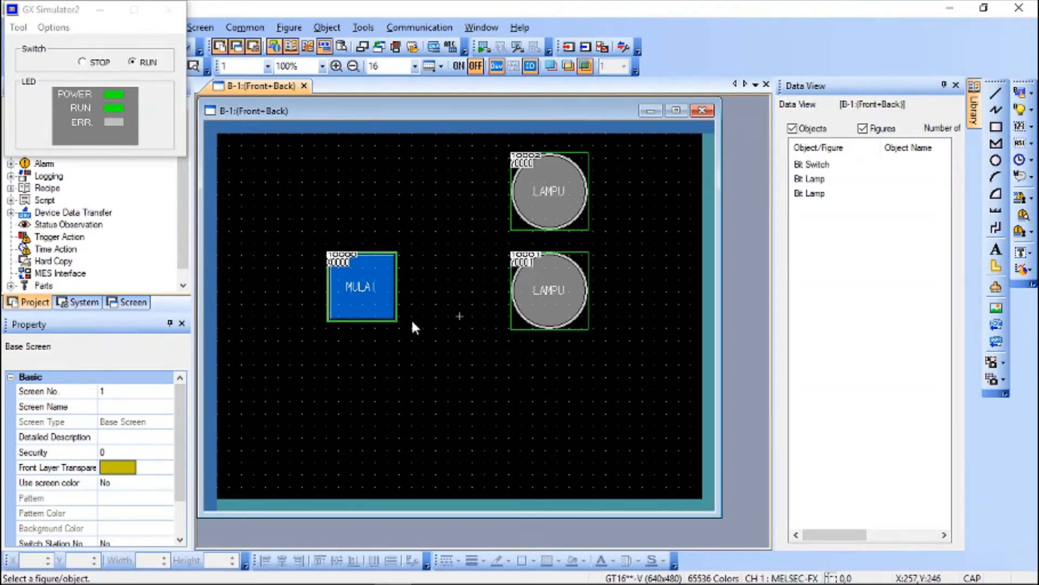
click(376, 287)
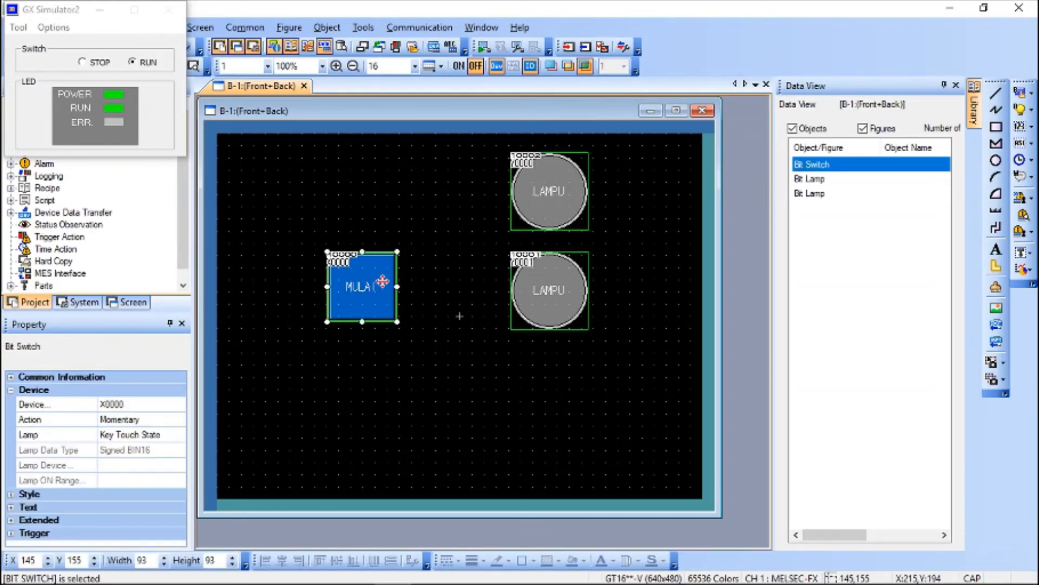
shift+click(534, 289)
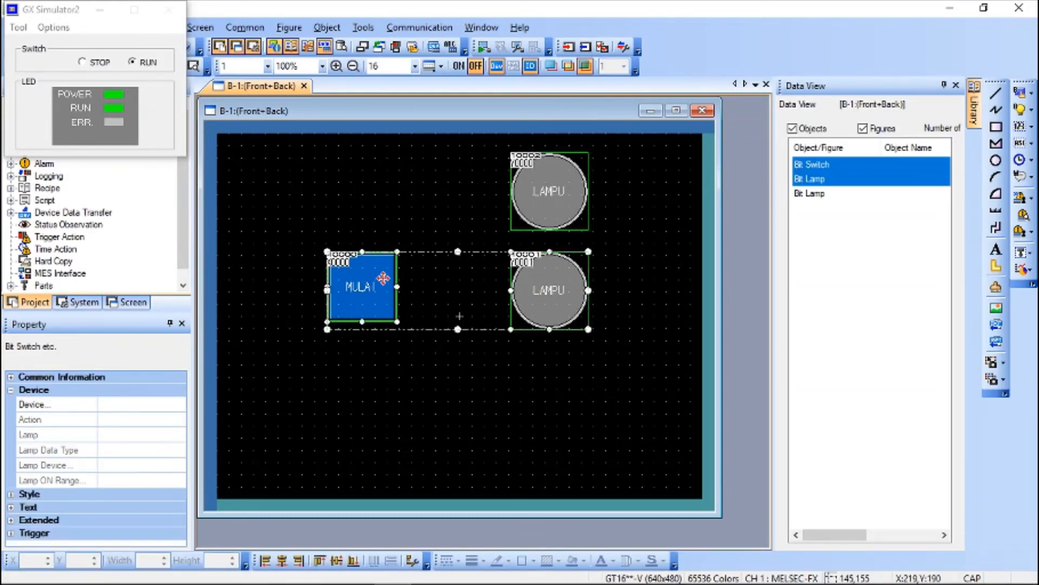
drag(384, 277, 382, 380)
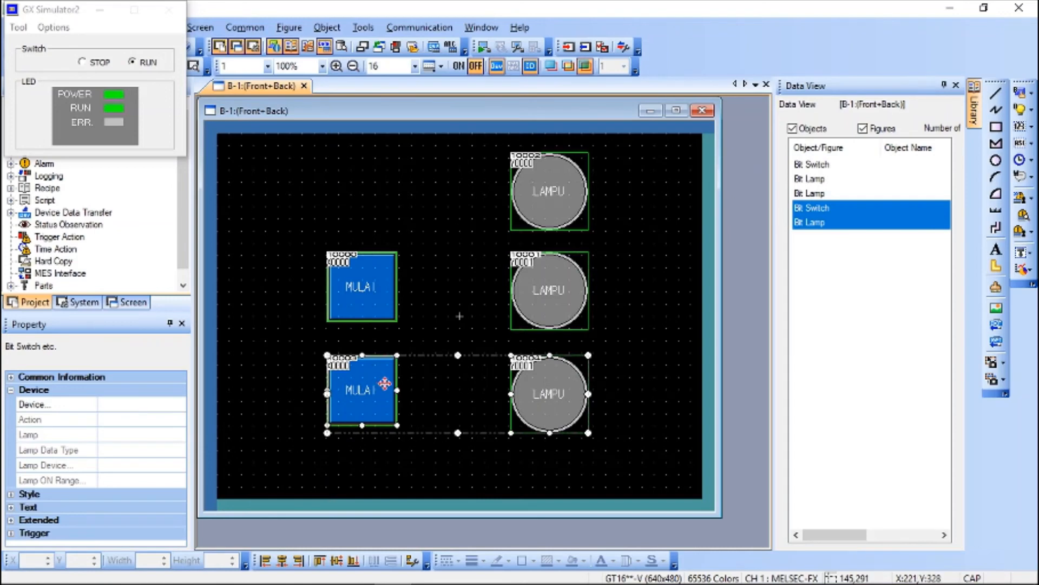
click(422, 384)
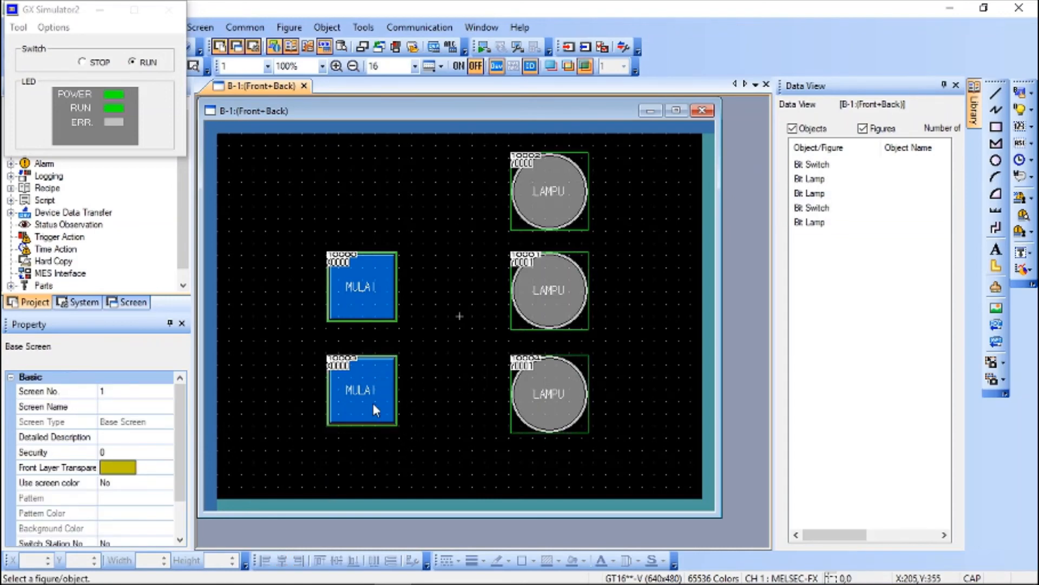
drag(372, 403, 374, 460)
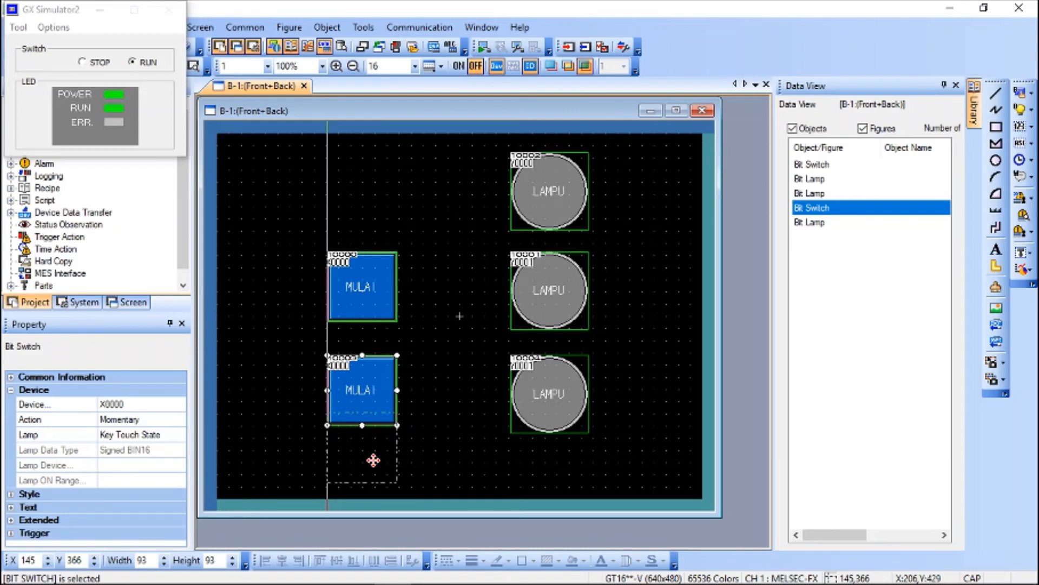
drag(374, 460, 374, 461)
click(381, 402)
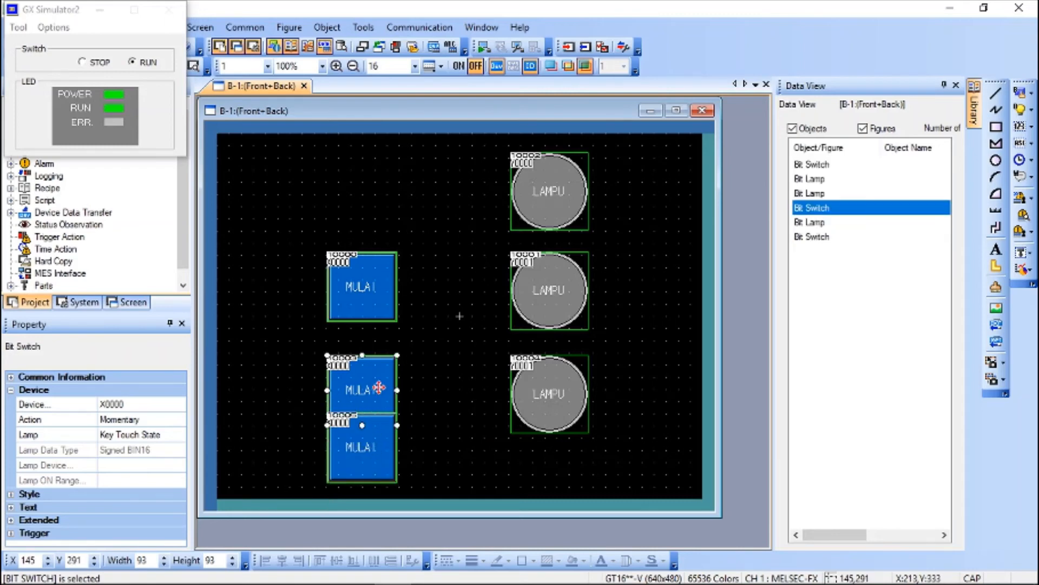
shift+click(535, 364)
drag(548, 359, 553, 341)
click(609, 322)
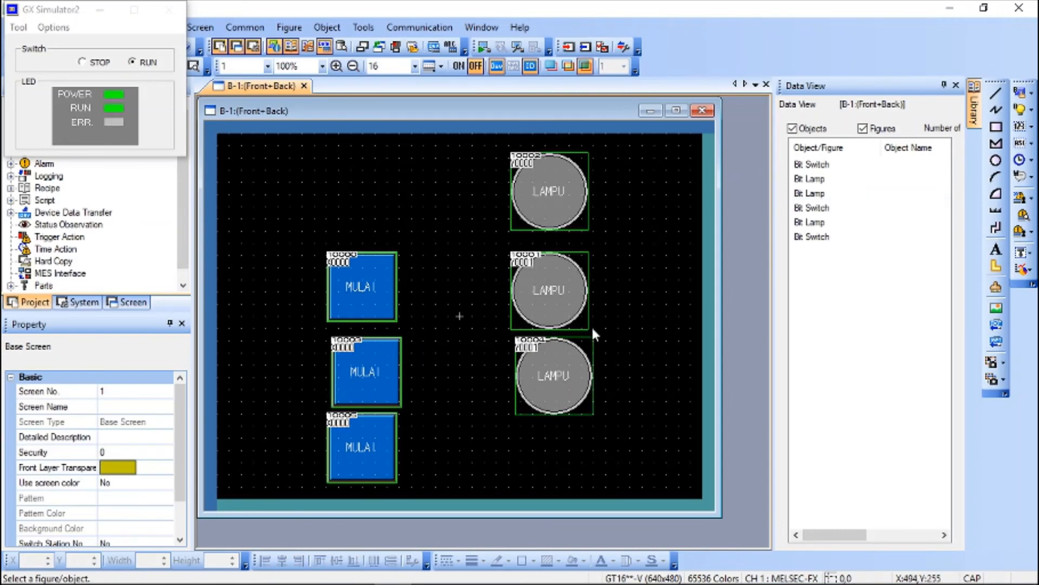
key(ctrl+z)
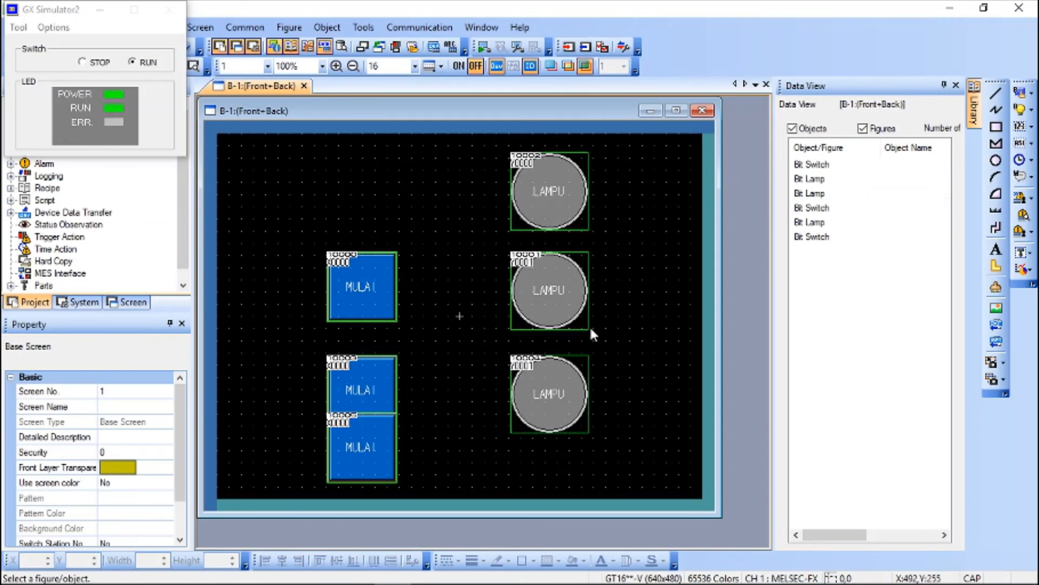
Move the copied switch-and-lamp pair straight up to about Y 264, and the original pair above it to about Y 142
click(572, 361)
shift+click(375, 376)
drag(382, 373, 379, 340)
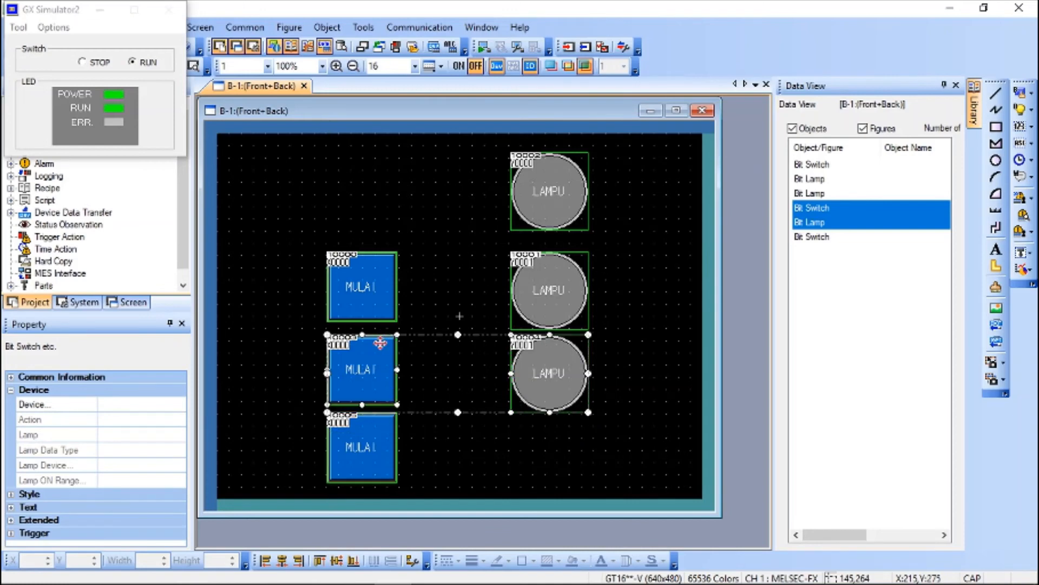
click(520, 273)
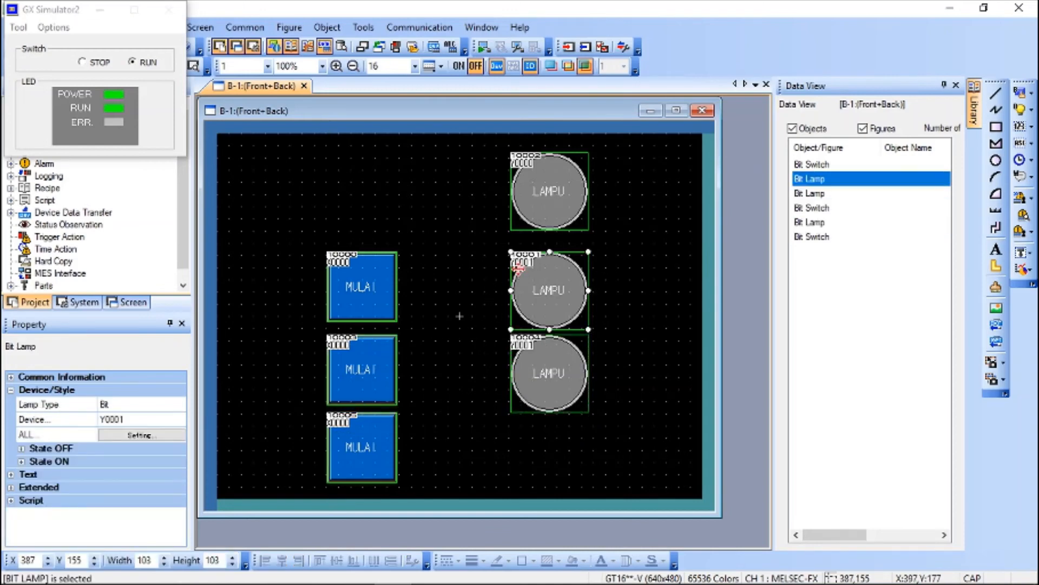
shift+click(377, 279)
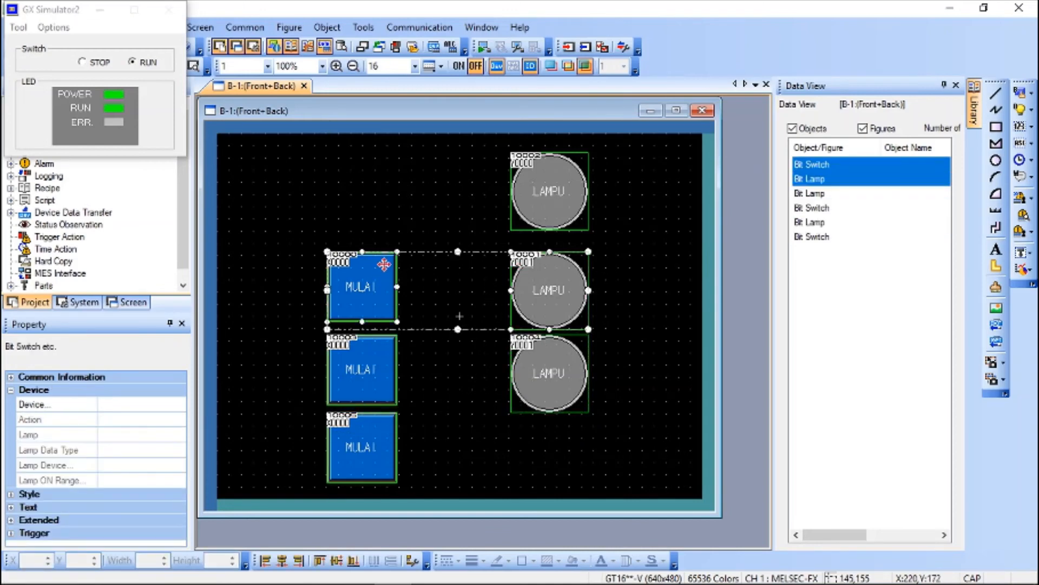
drag(383, 265, 384, 255)
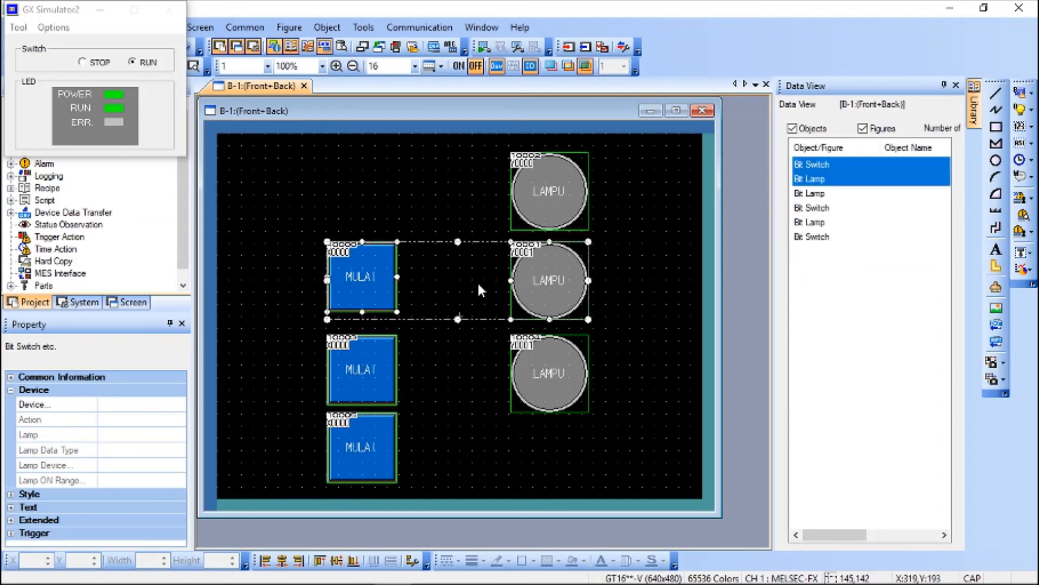
click(613, 261)
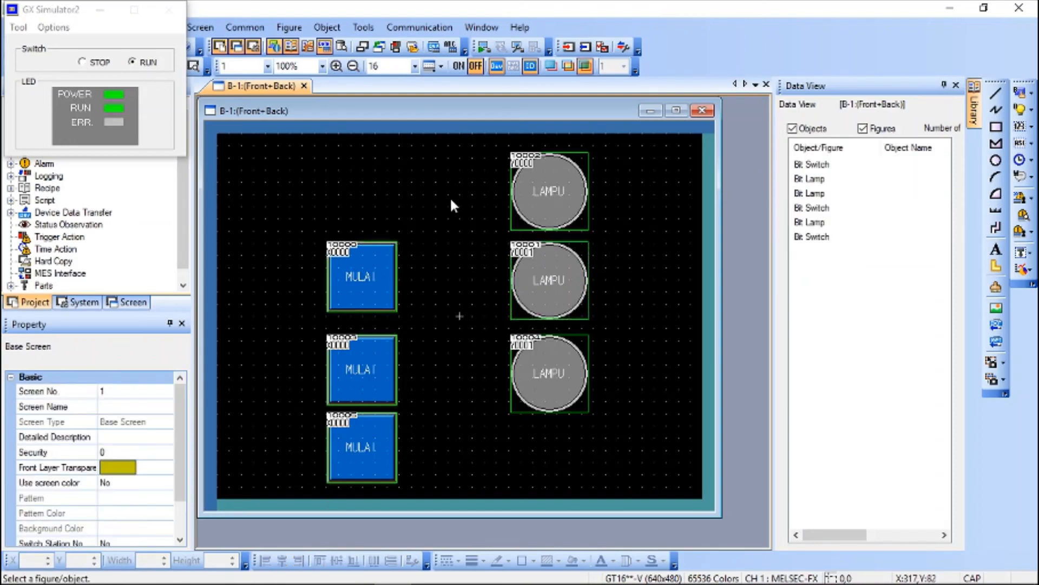
Assign device X1 to the middle MULAI switch
double_click(364, 372)
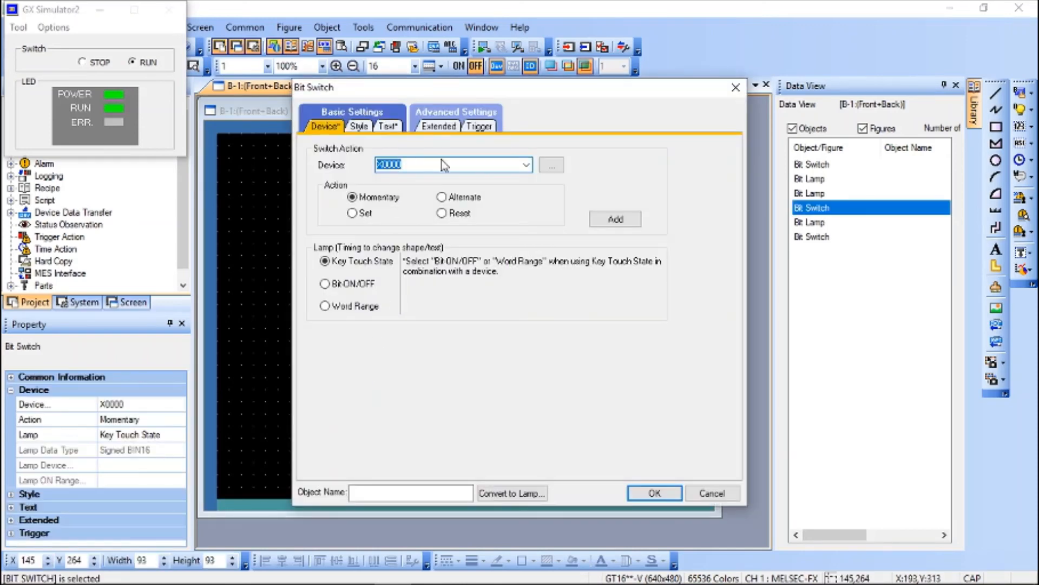
text(X1)
click(654, 493)
Check the reset input in the GX Works2 ladder, and assign device X3 to the lowest MULAI switch in GT Designer3
click(429, 569)
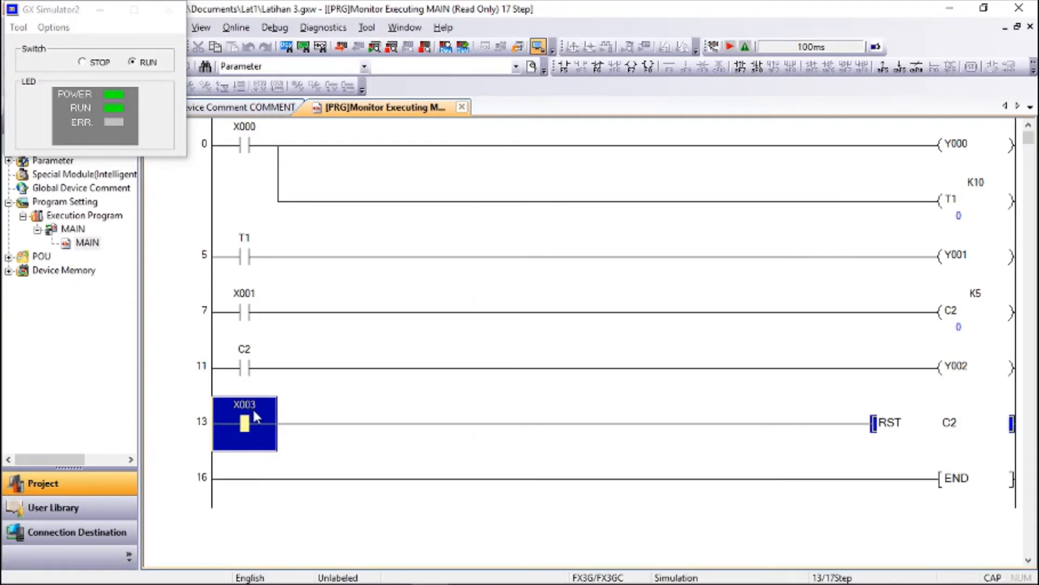
key(alt+Tab)
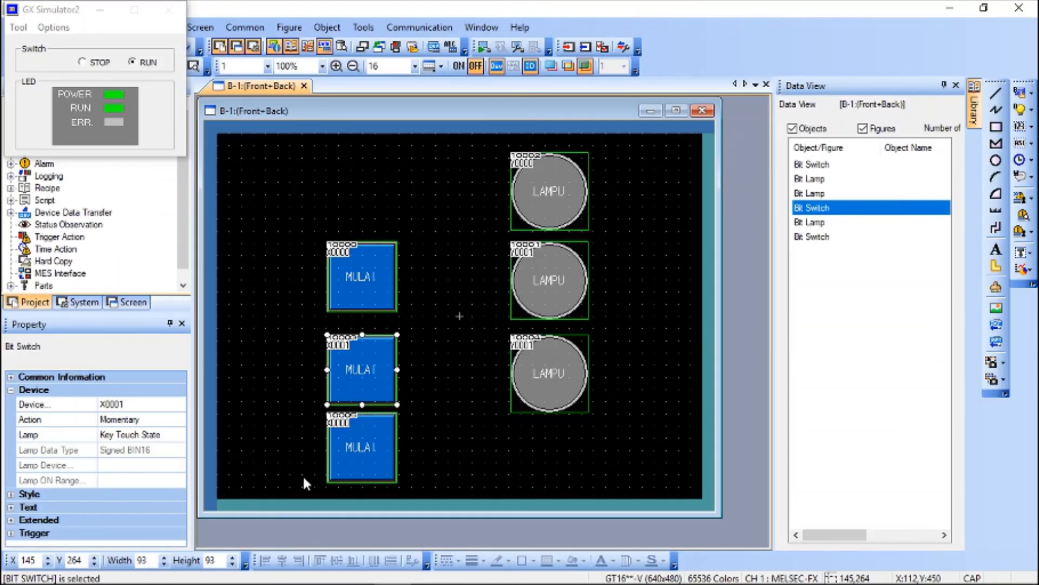
click(417, 390)
double_click(371, 440)
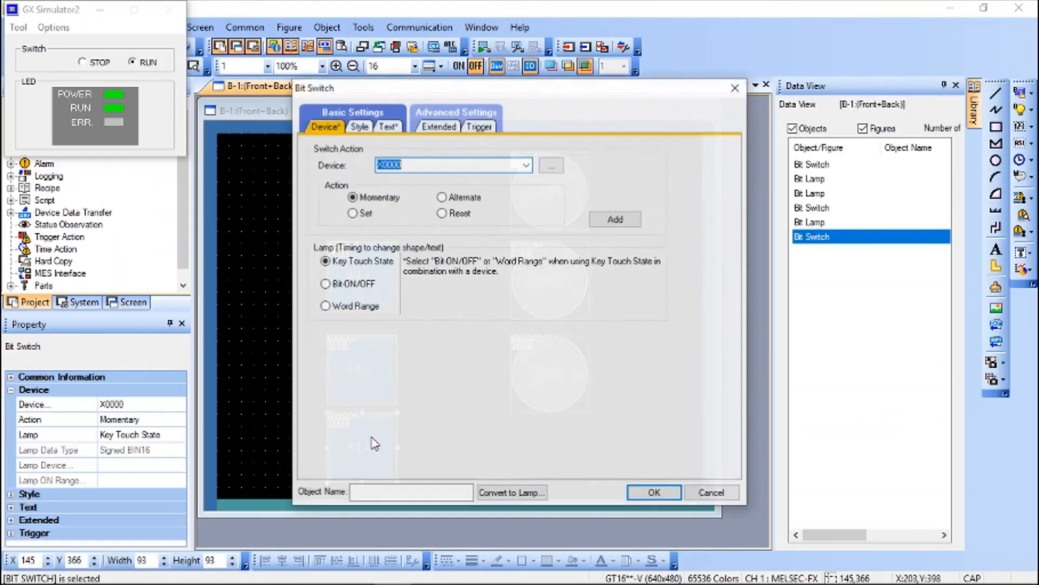
text(X3)
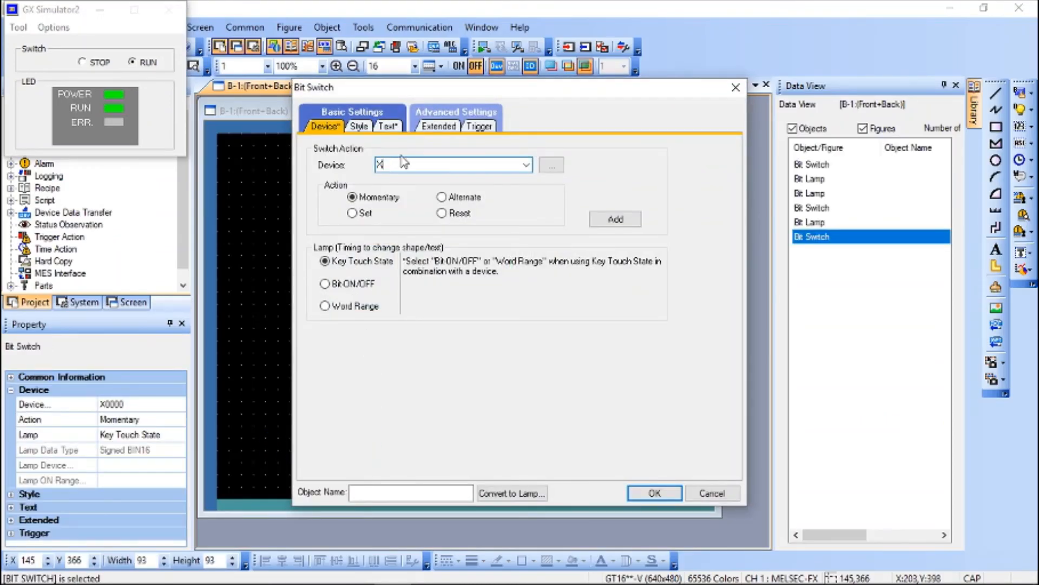
click(653, 492)
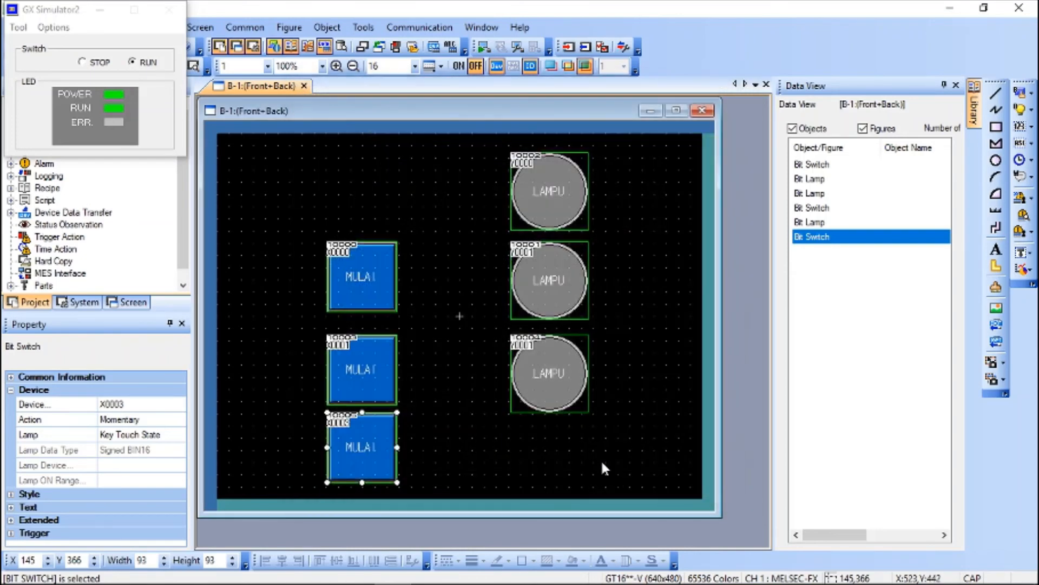
Change the label text of the X0001 switch to MULAI C, keeping its device as X0001
double_click(368, 375)
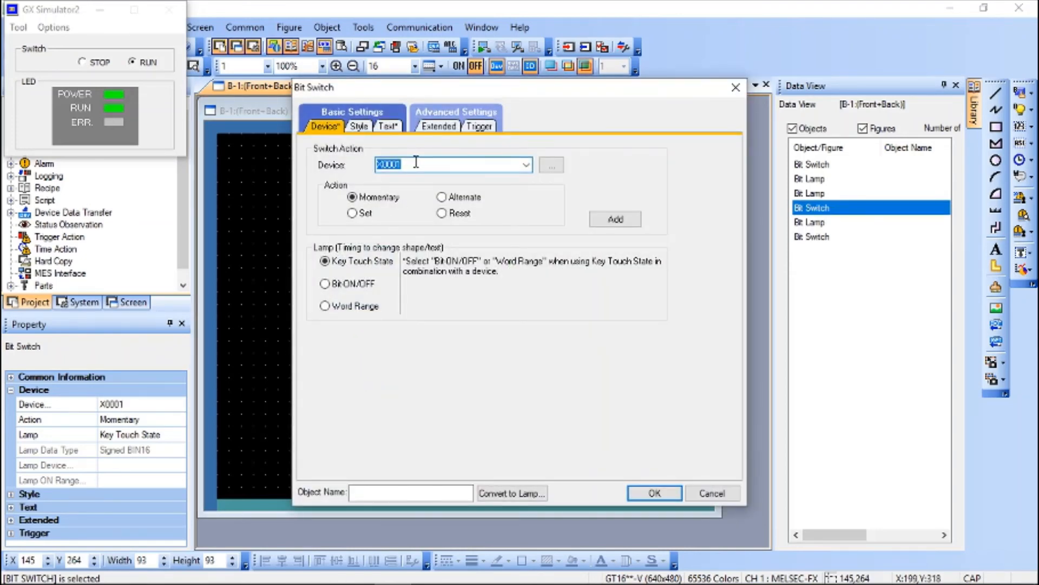
text(X)
click(647, 493)
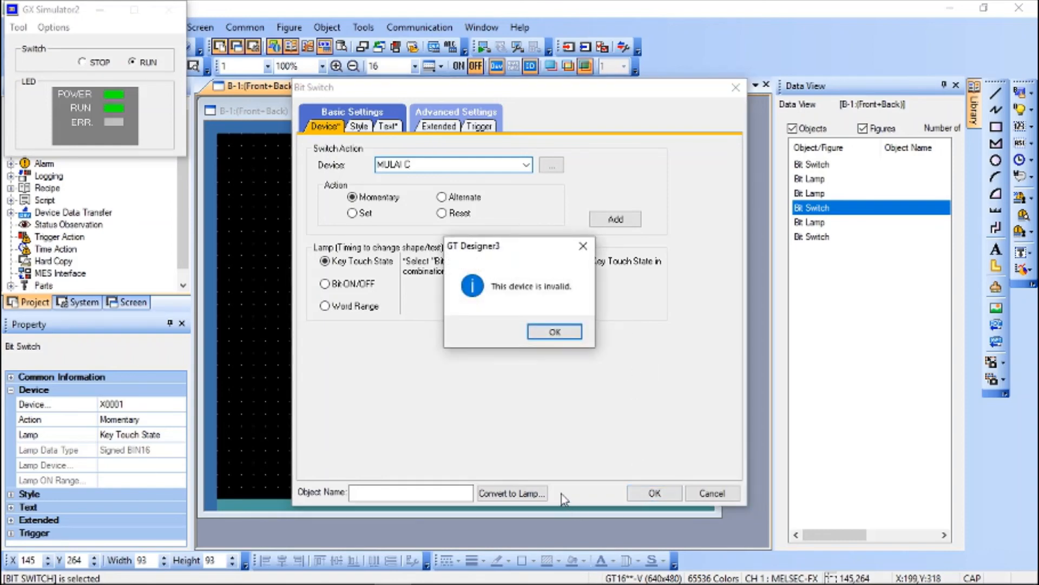
click(543, 331)
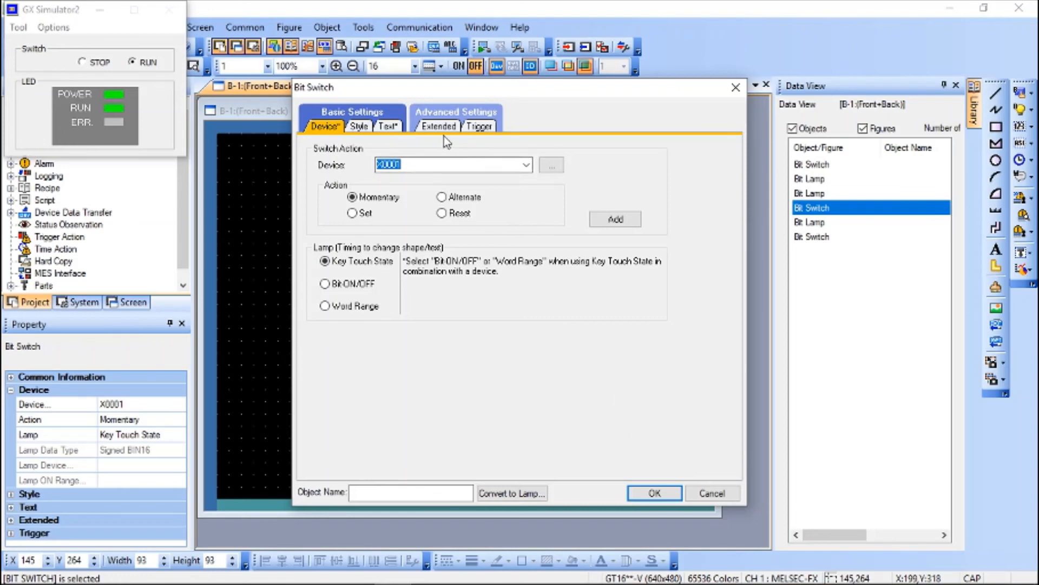
click(388, 126)
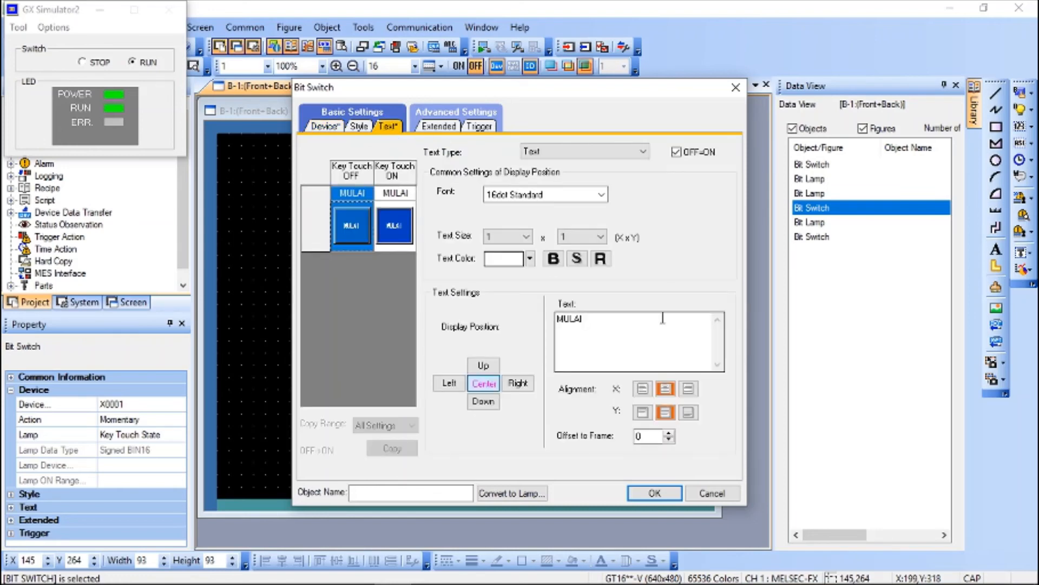
text(C)
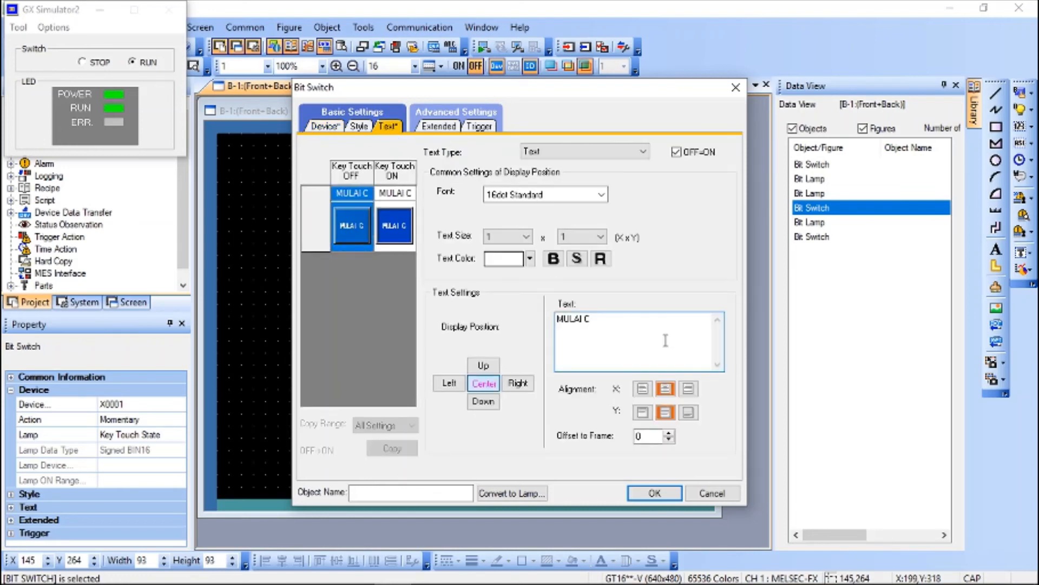
click(655, 493)
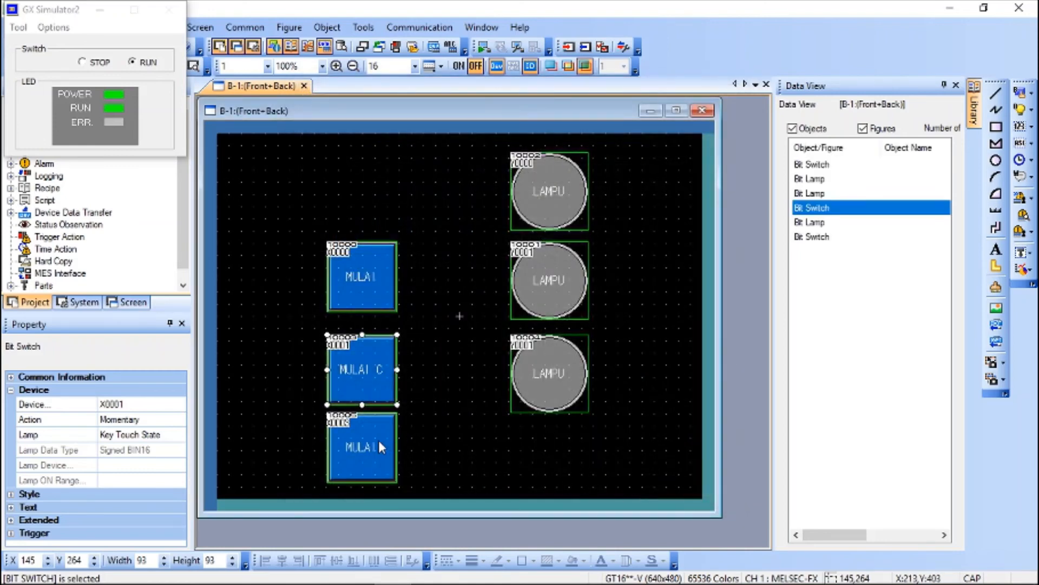
Change the label text of the lowest switch to RST, keeping its device as X3
double_click(370, 444)
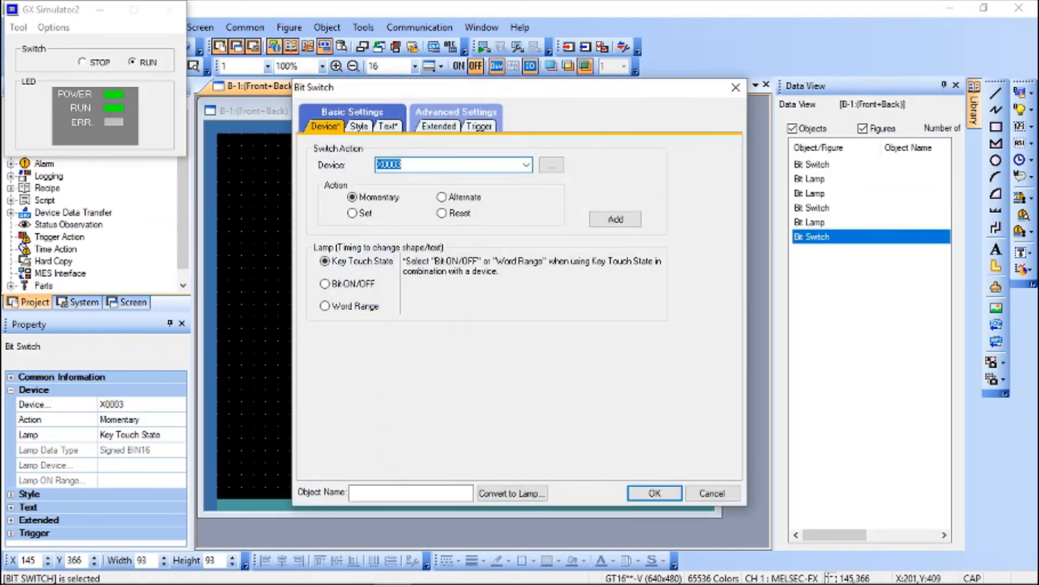
text(RST)
drag(412, 162, 331, 188)
text(X3)
click(391, 127)
drag(586, 322, 529, 320)
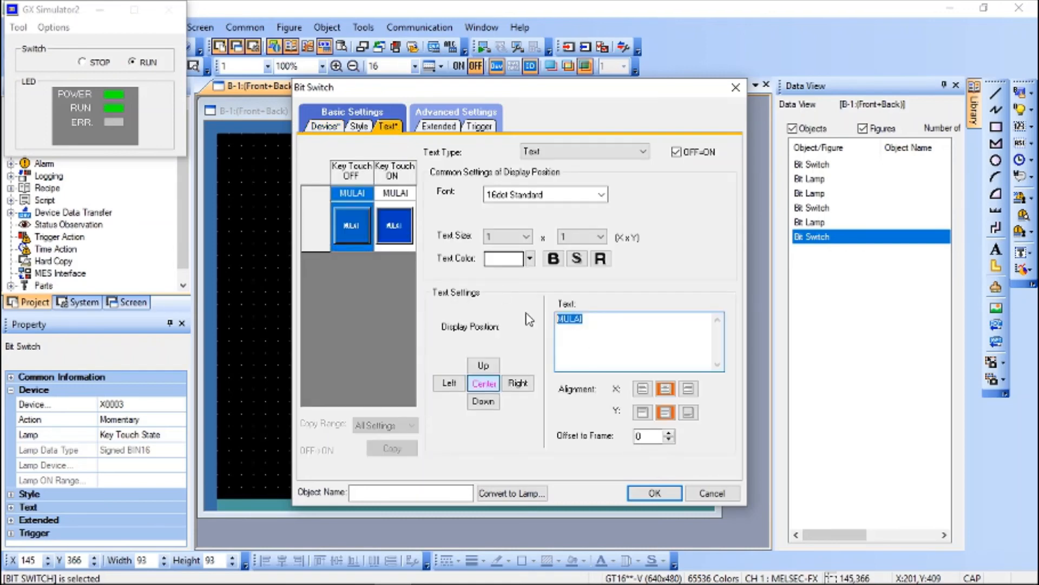
text(RST)
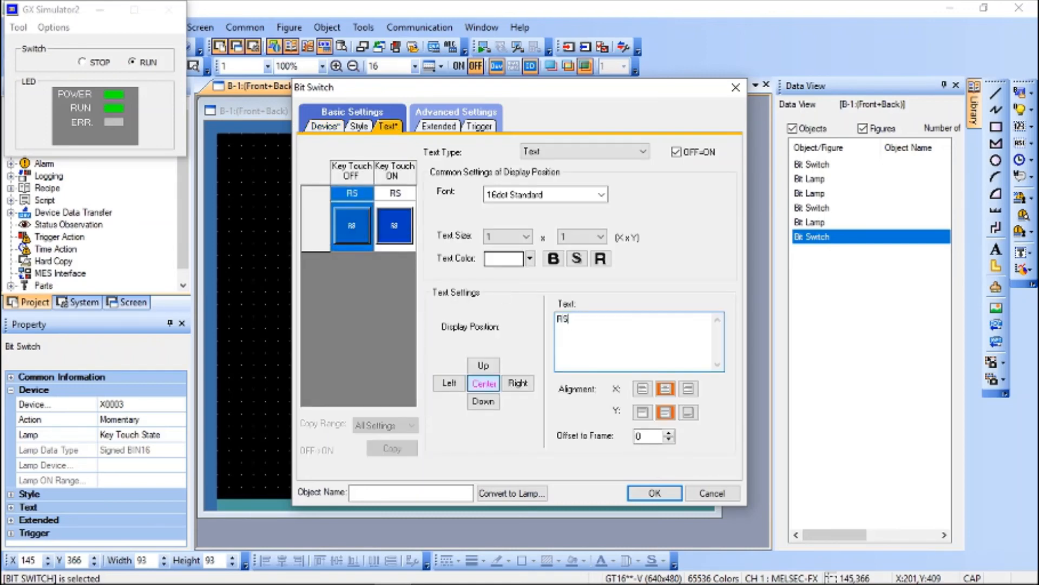
click(655, 494)
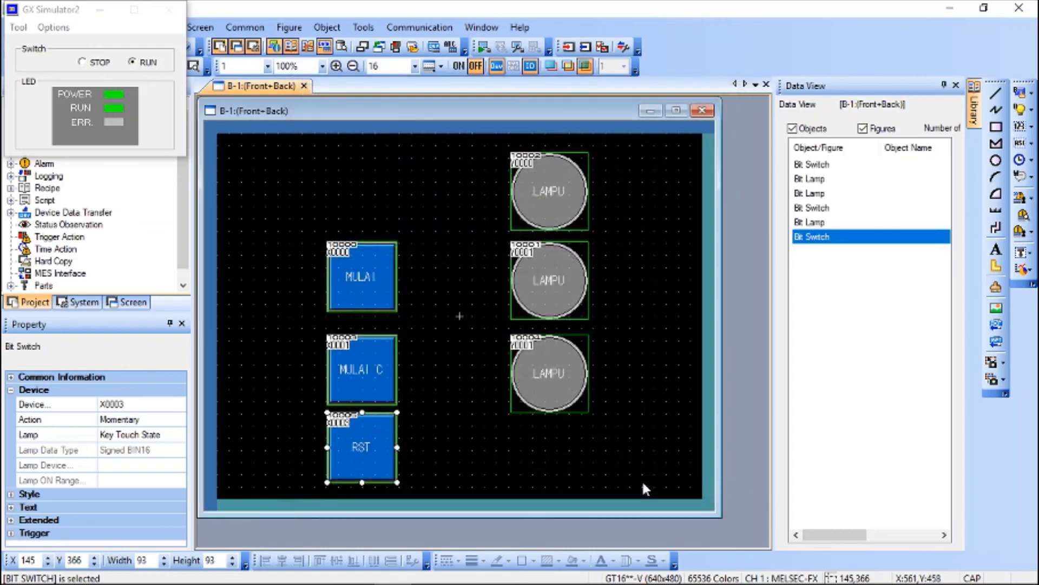
Change the label text of the uppermost lamp, Y0000, to LAMPU 1
double_click(558, 194)
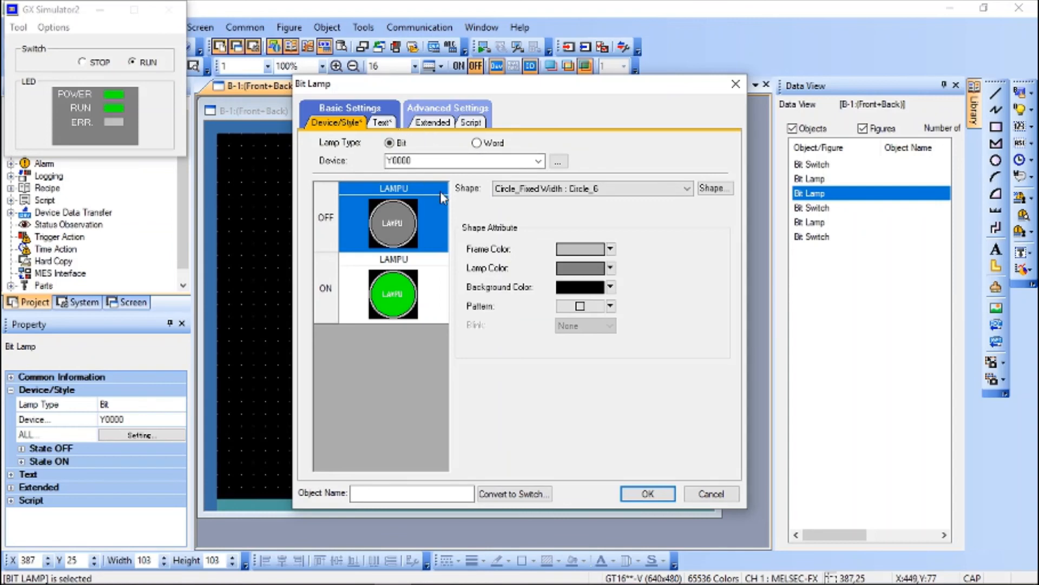
click(391, 124)
click(643, 318)
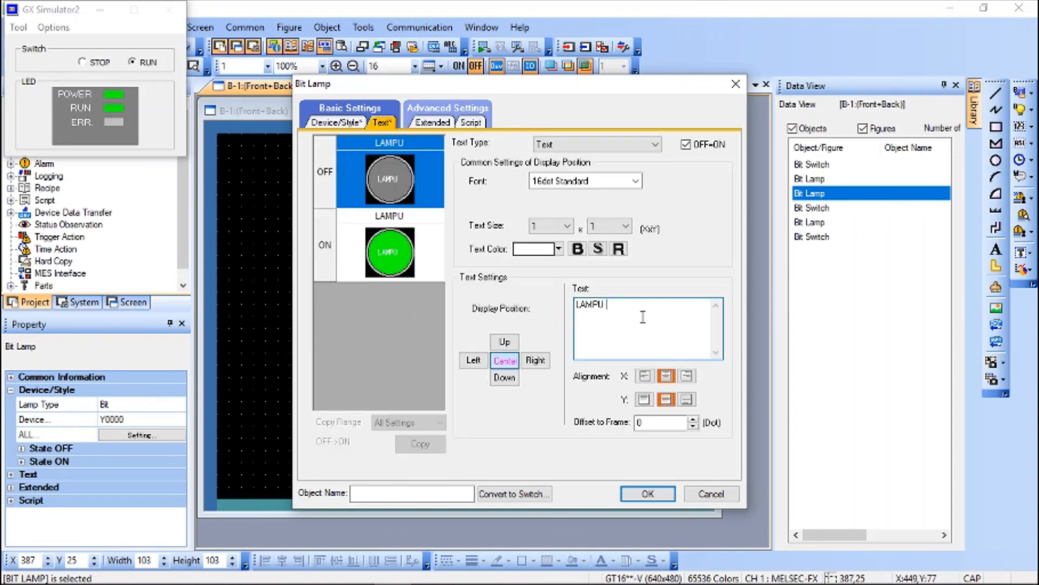
text(1)
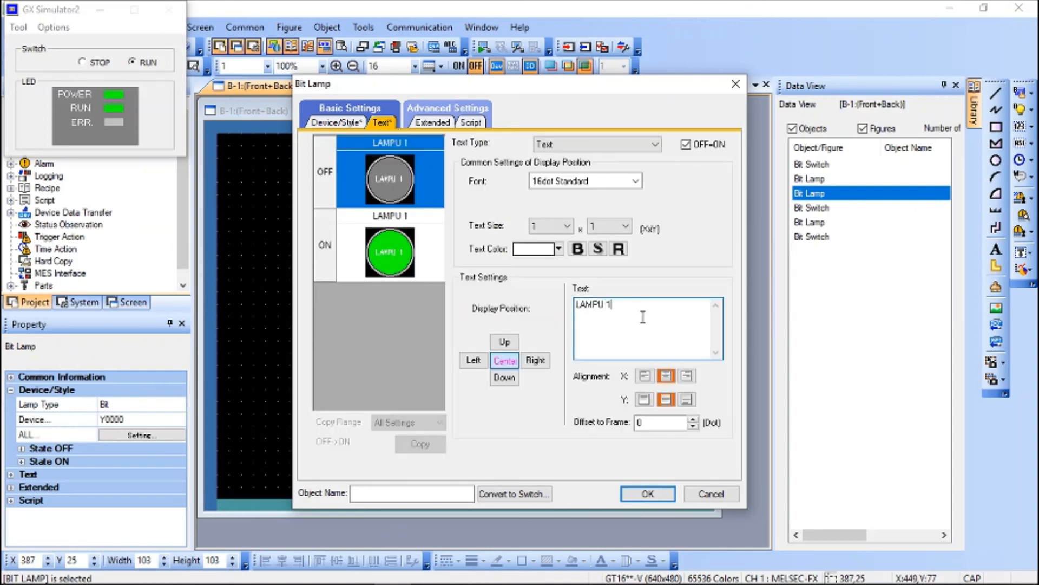
click(653, 494)
Change the label text of the middle lamp to LAMPU 2
double_click(550, 276)
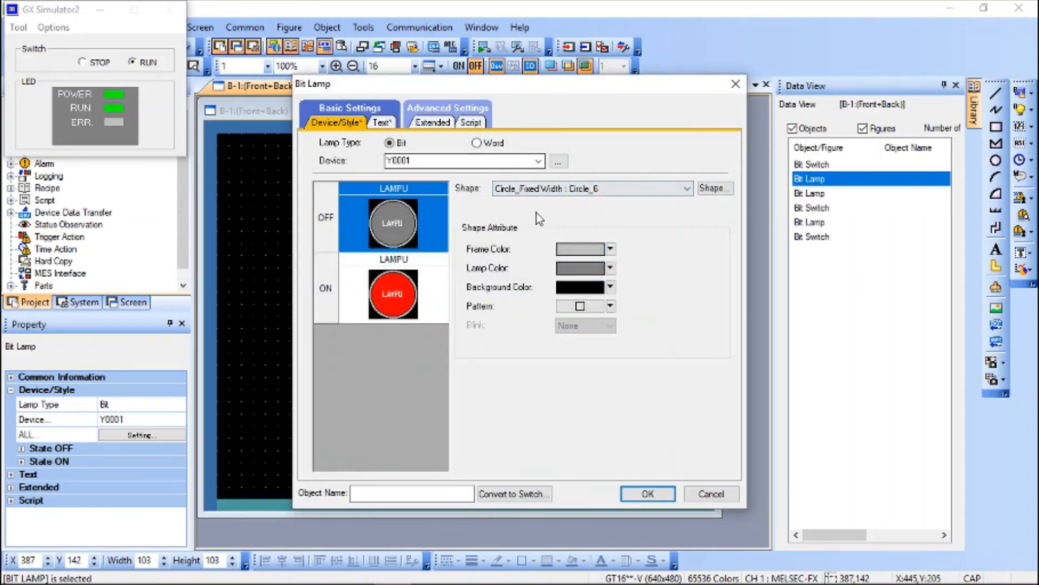
click(381, 122)
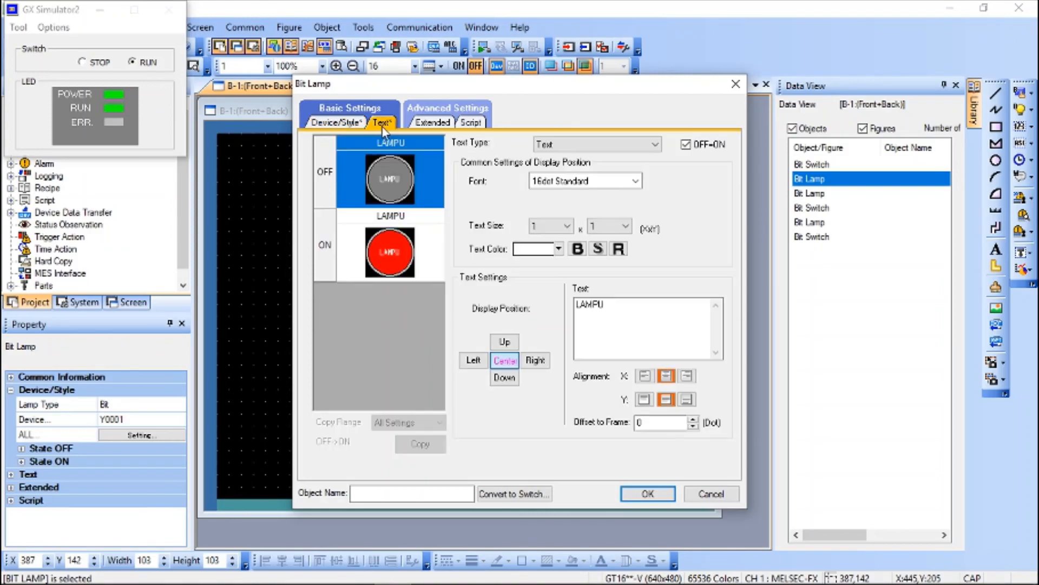
click(639, 320)
text(2)
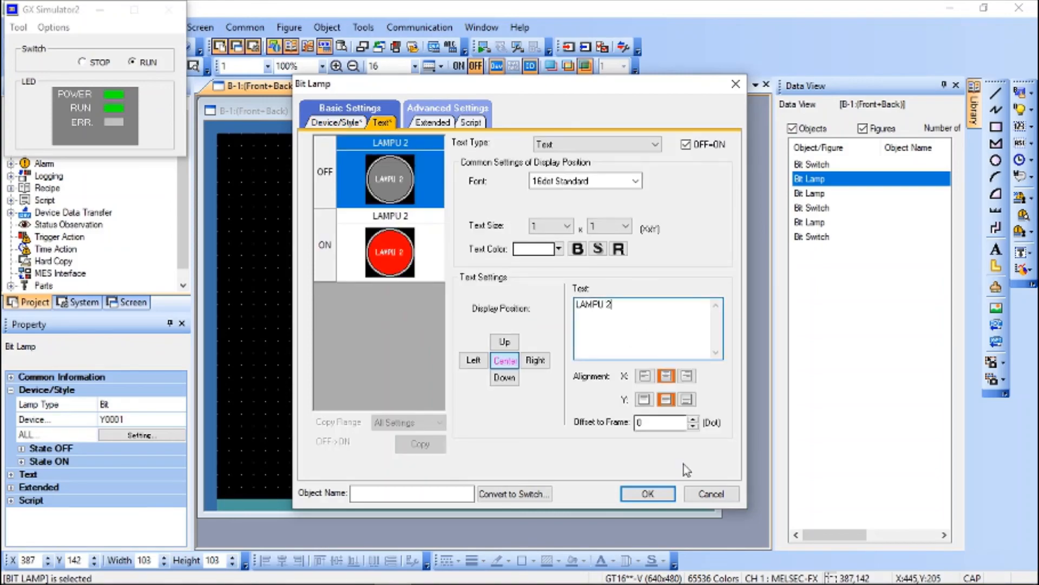
click(648, 493)
Change the label text of the lowest lamp to LAMPU 3, with a space before the number
double_click(543, 379)
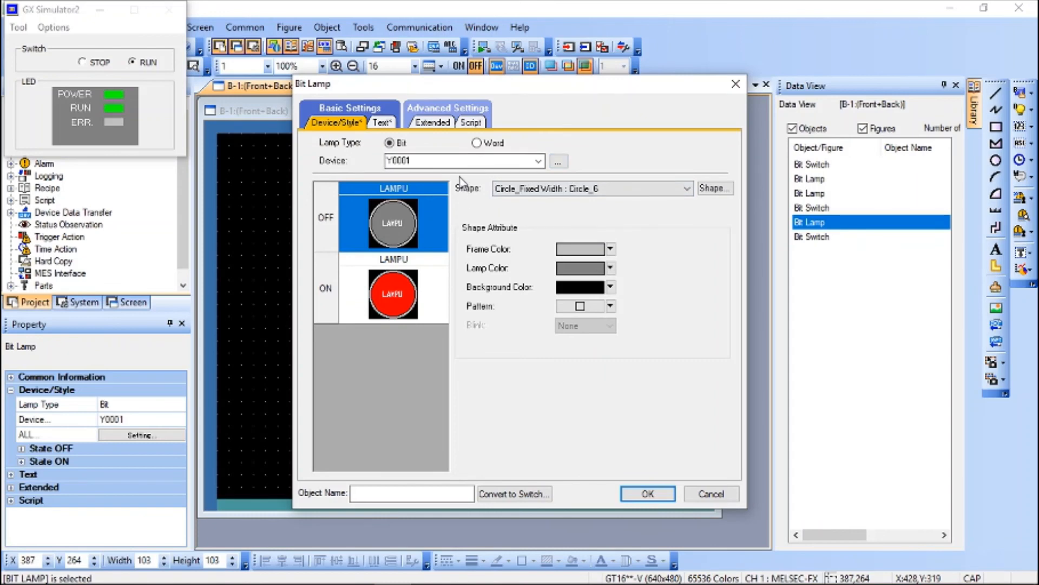
click(388, 124)
click(625, 312)
text(3)
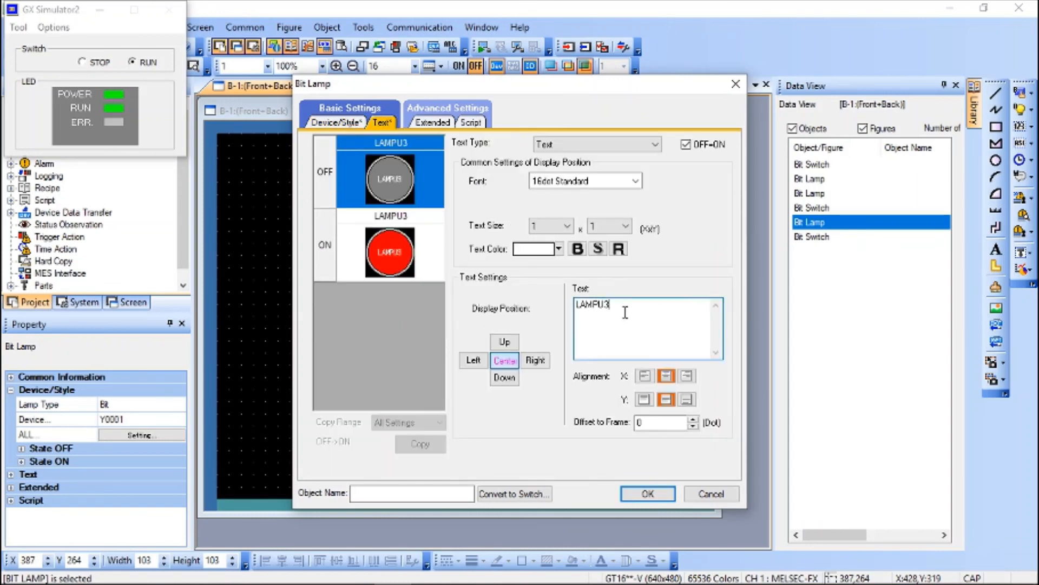
click(606, 303)
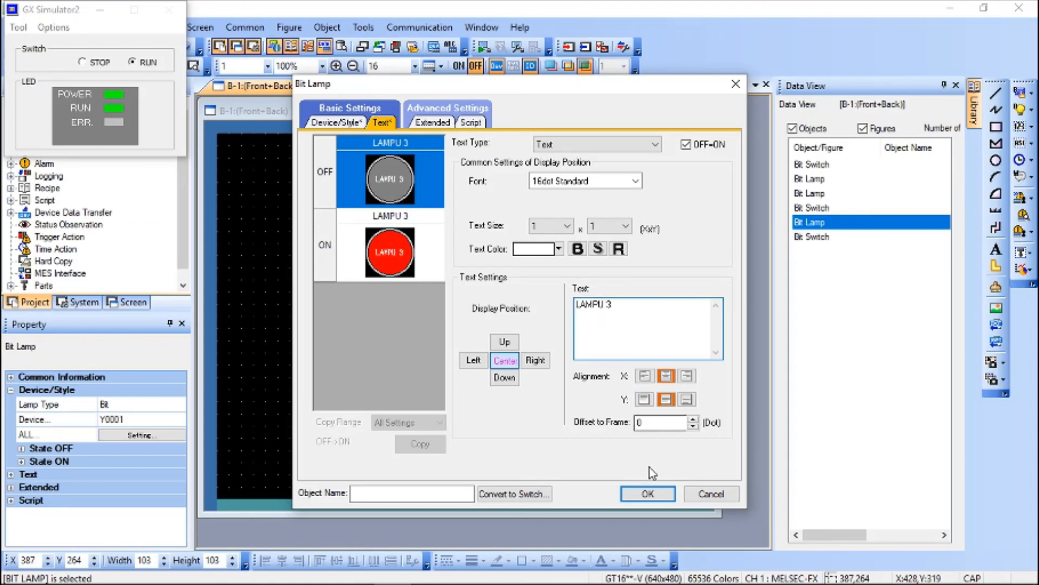
Check the counter output in the GX Works2 ladder, assign device Y2 to the LAMPU 3 lamp, and review the LAMPU 2 settings
click(331, 124)
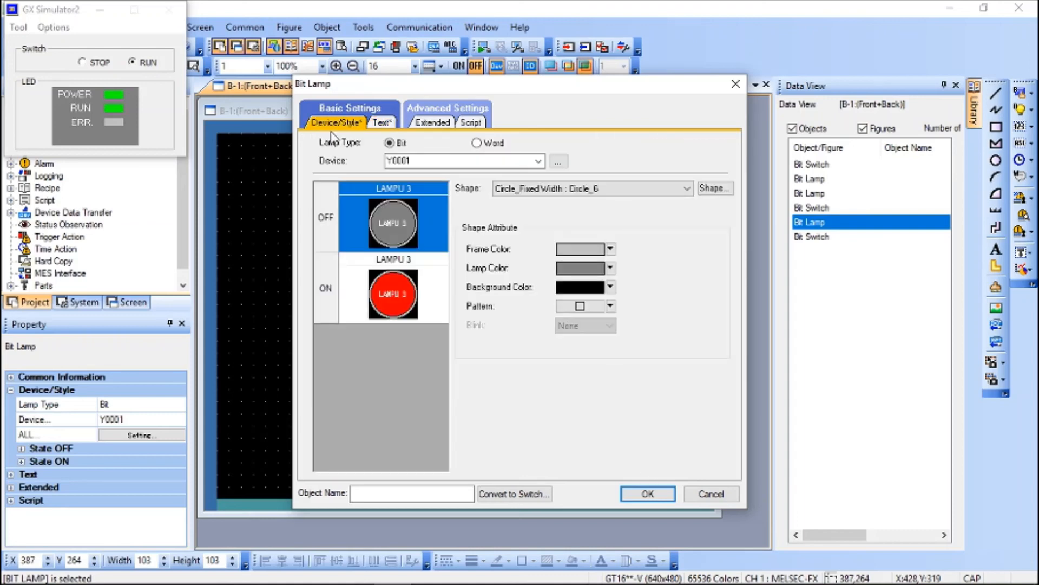
click(439, 161)
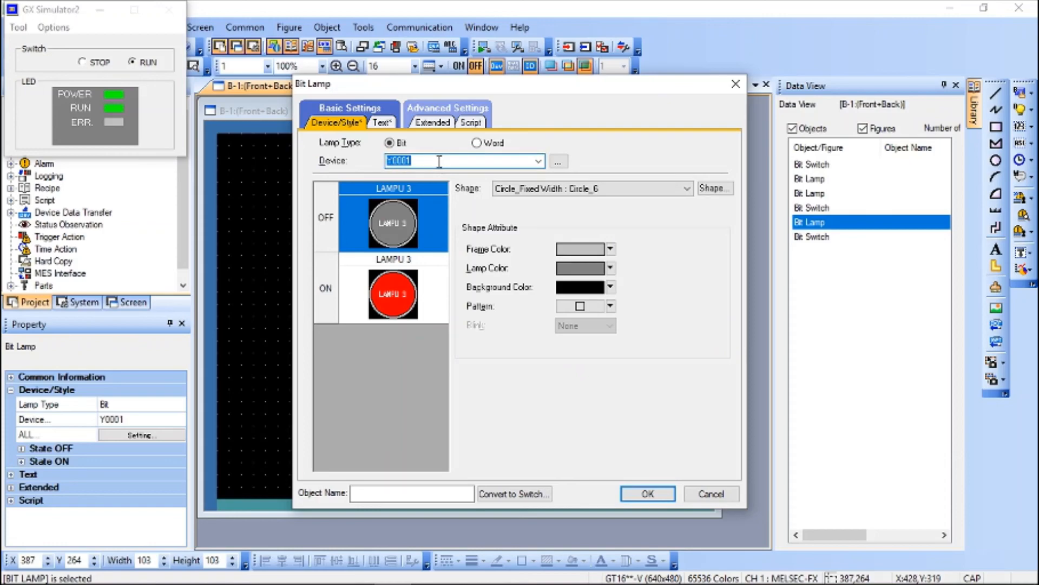
key(alt+Tab)
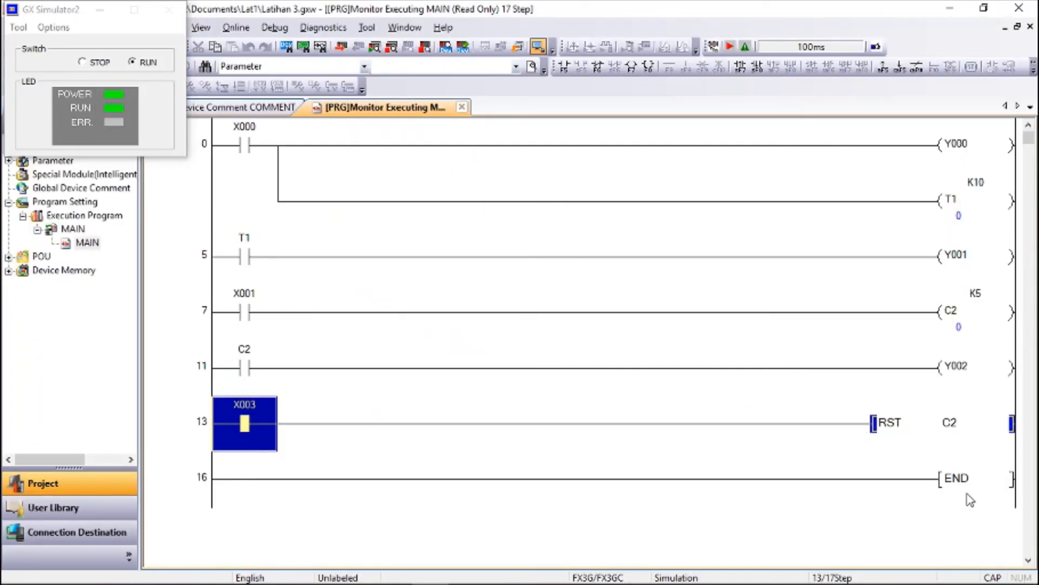
key(alt+Tab)
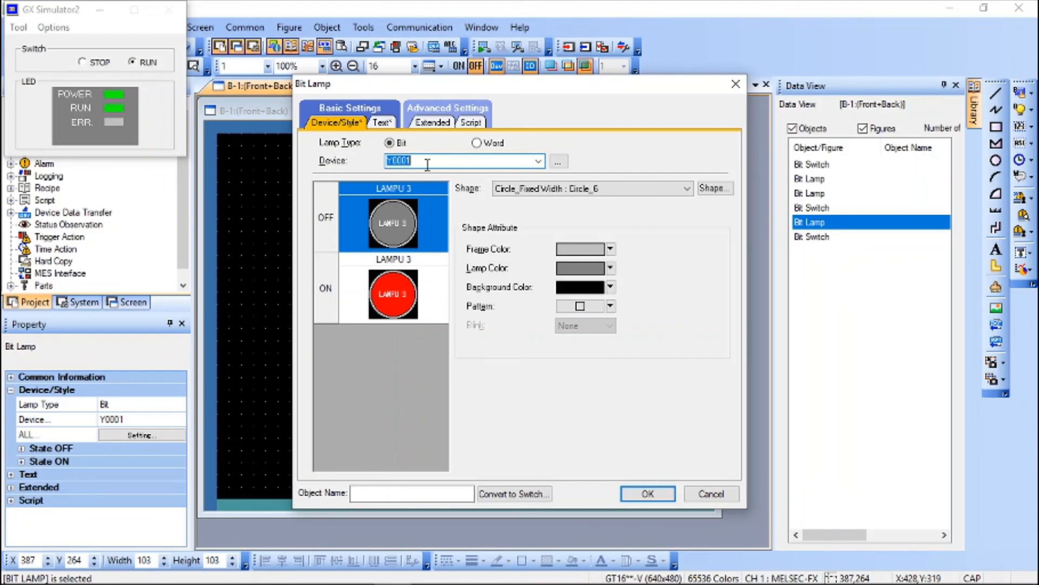
text(Y2)
click(634, 495)
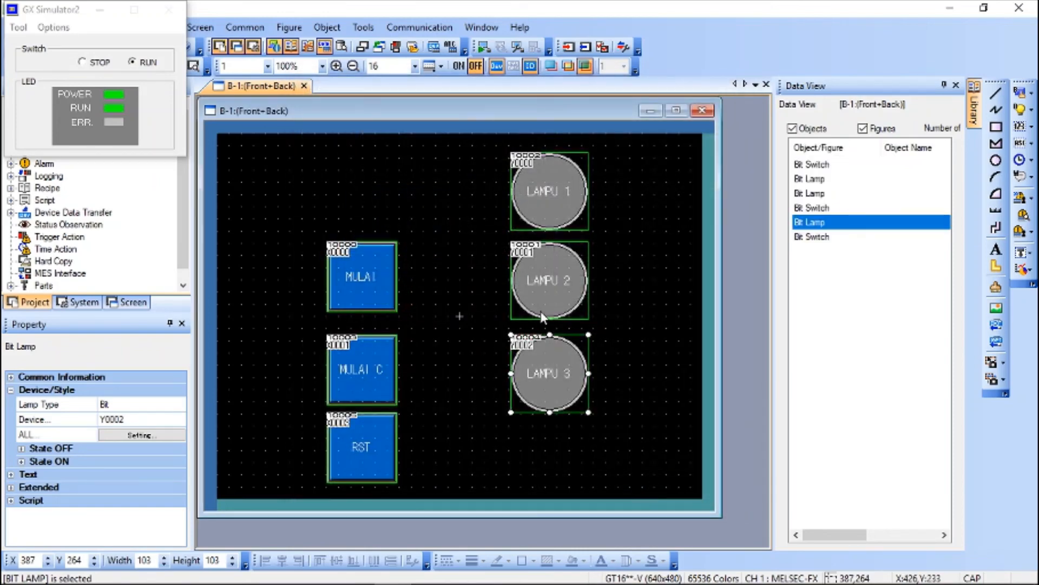
double_click(544, 315)
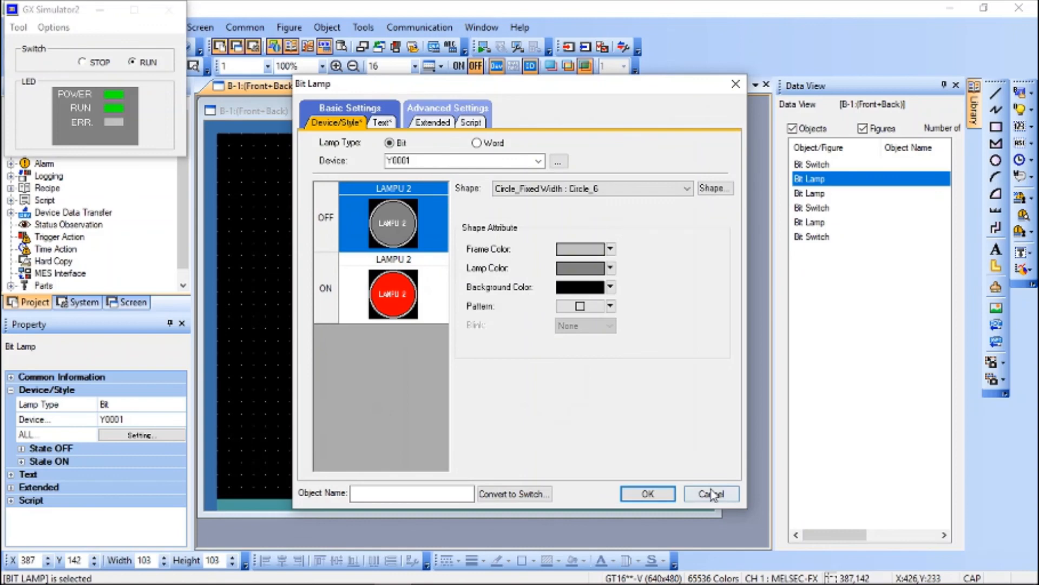
click(660, 494)
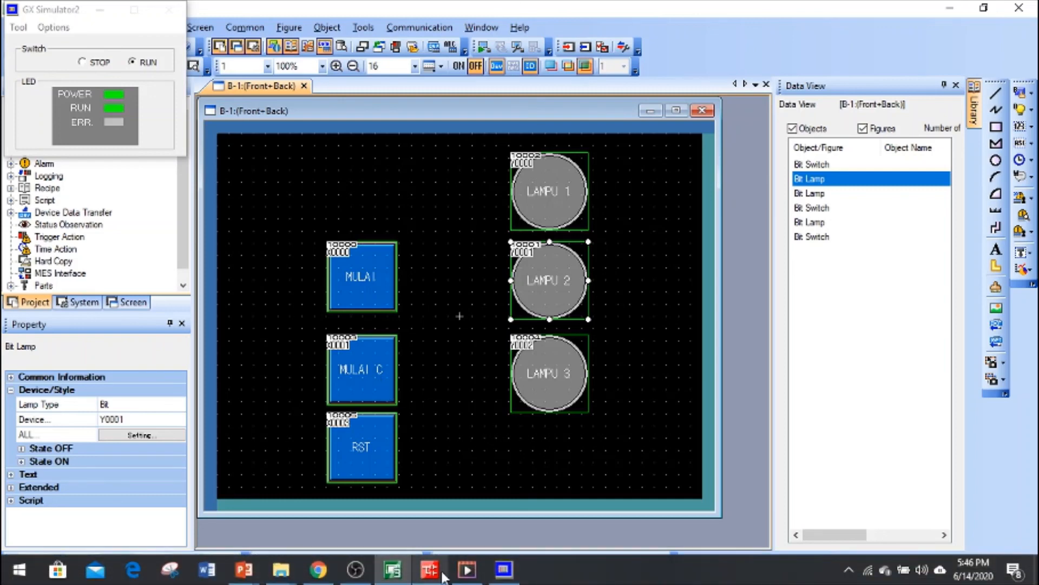
Switch to the GX Works2 ladder monitor and switch on input X001 in the simulation
click(441, 573)
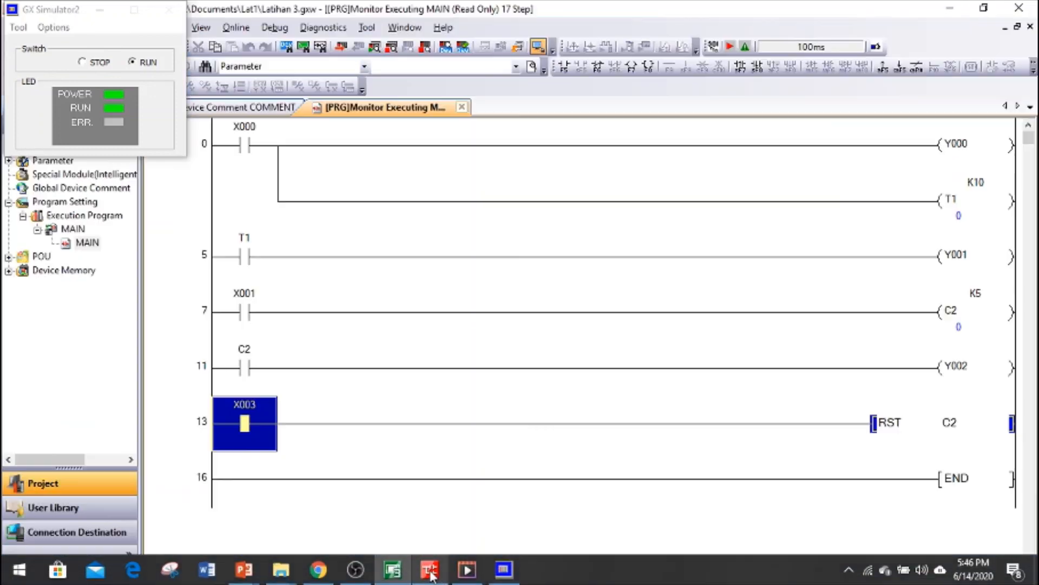
click(290, 166)
click(242, 154)
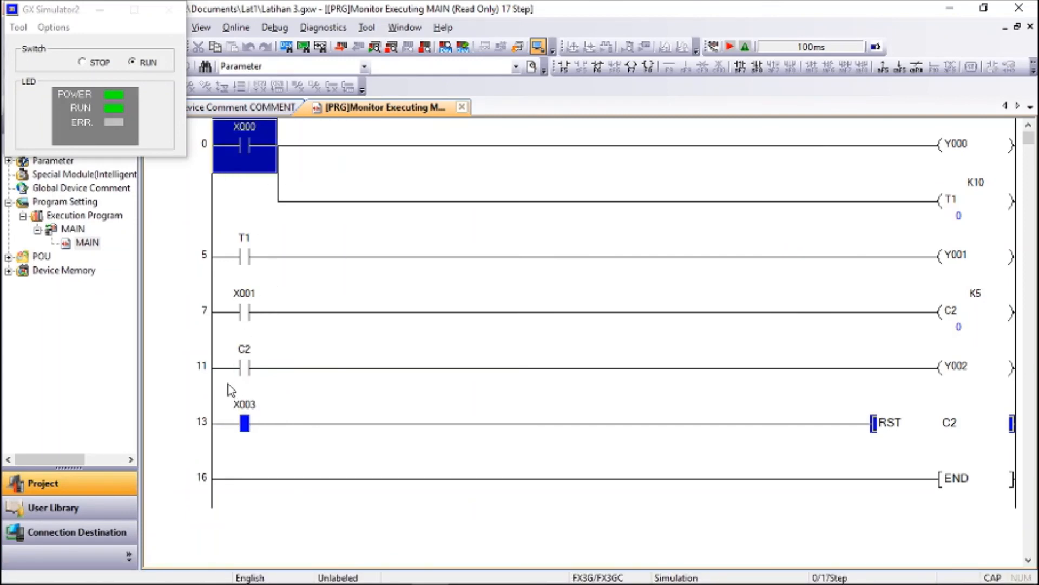
click(239, 316)
key(shift+Return)
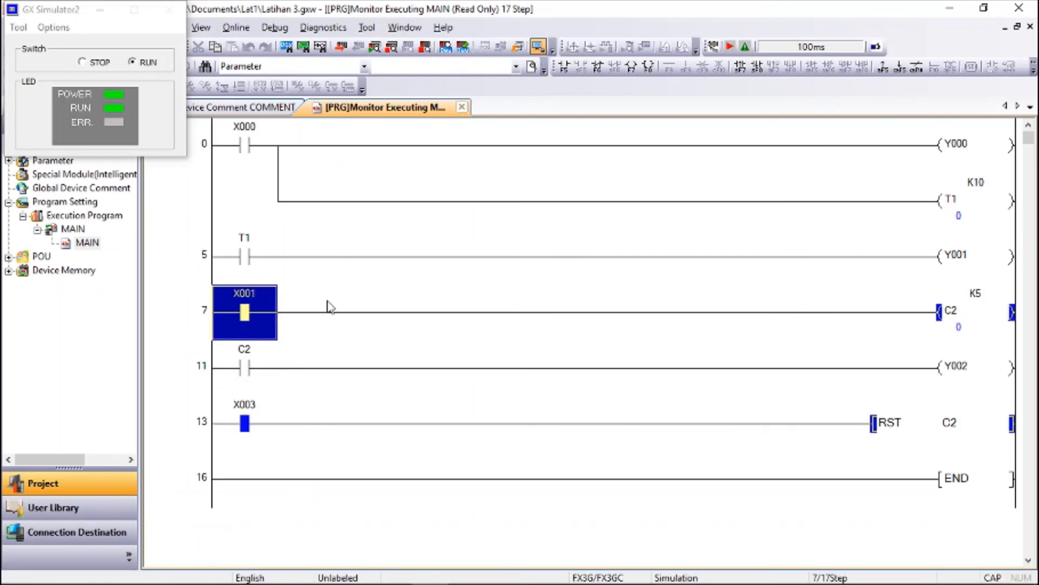
Switch off input X001, switch to GT Designer3, and start the HMI simulation with the connection set to GX Simulator2
key(shift+Return)
key(alt+Tab)
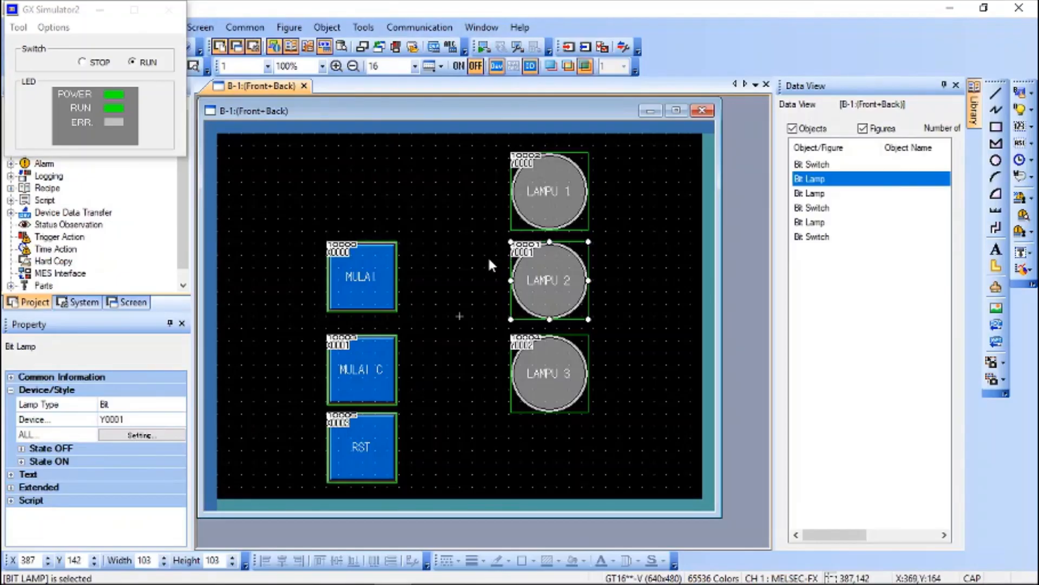
click(518, 51)
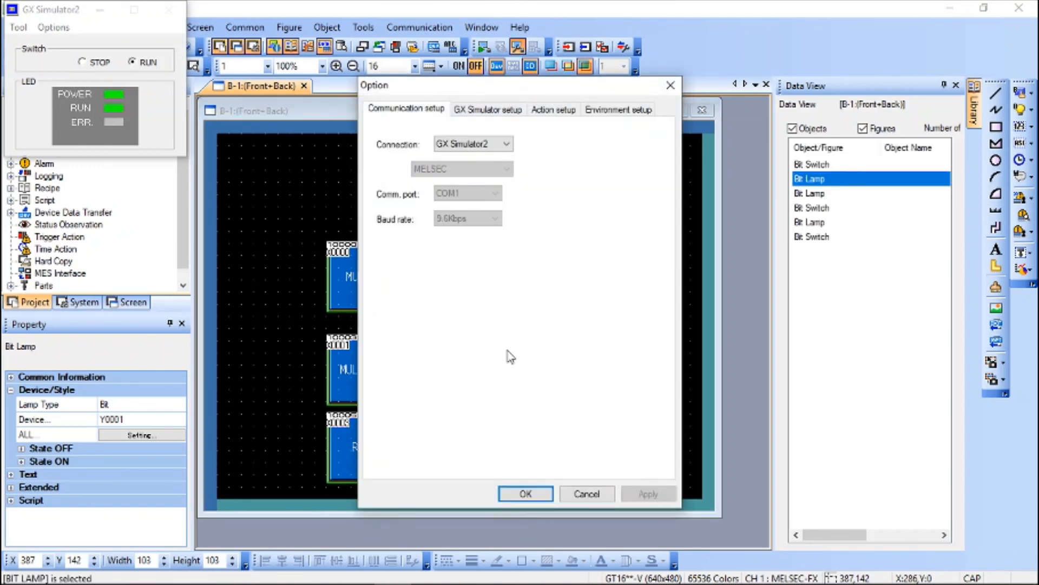
click(526, 493)
click(485, 47)
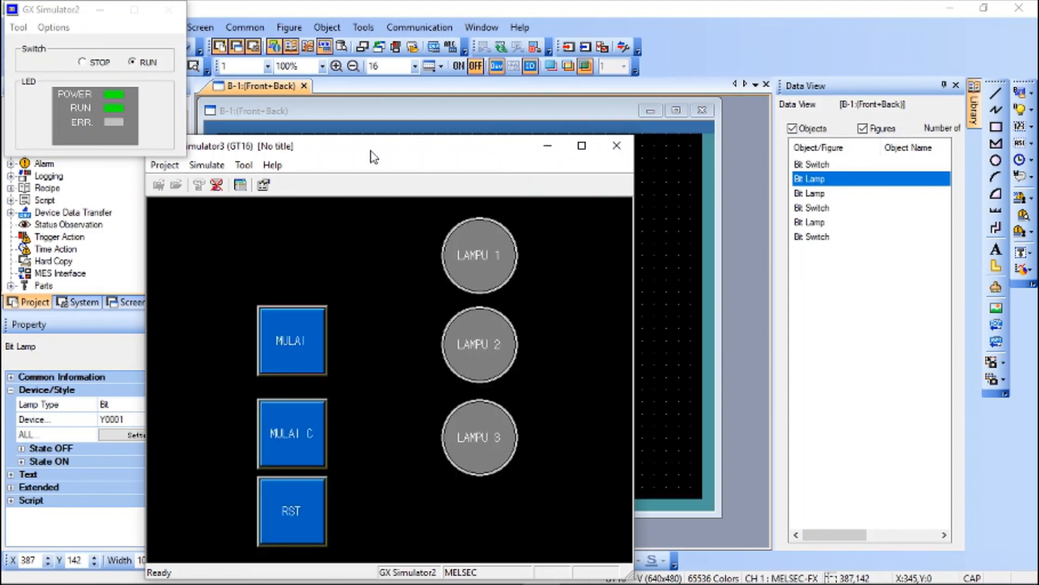
Switch to the GX Works2 ladder monitor and place the GT Simulator3 window over it, keeping the contacts and coils visible
drag(373, 157, 478, 111)
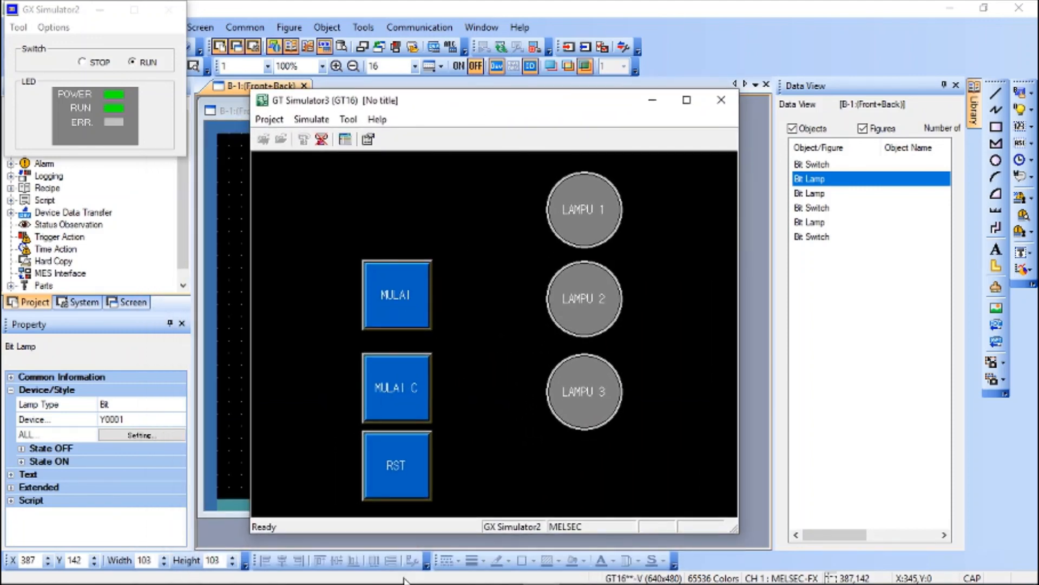
click(429, 578)
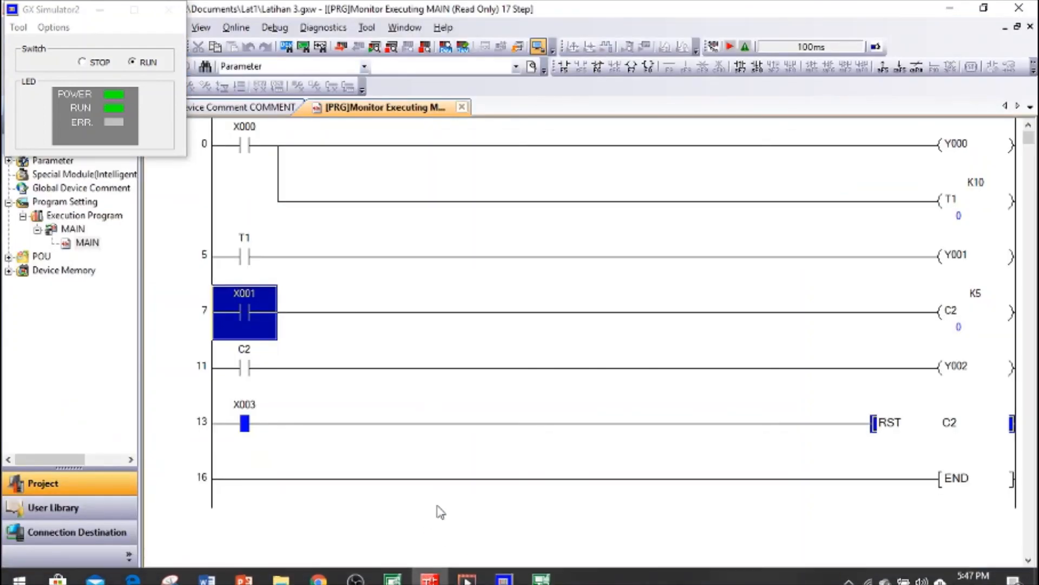
click(543, 577)
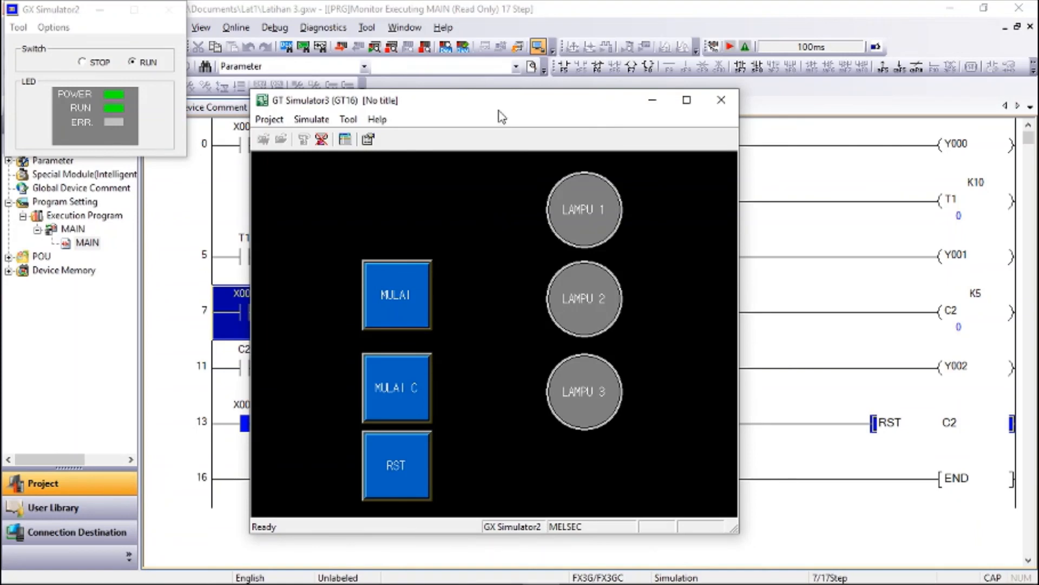
drag(499, 111, 575, 91)
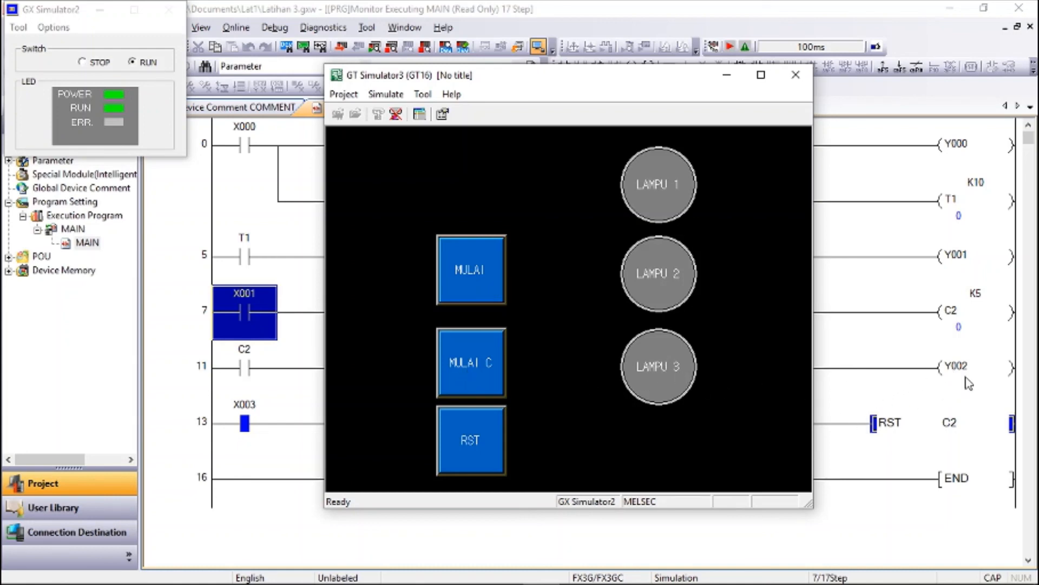
Try to count up C2 by operating the MULAI C switch repeatedly while reset input X003 is on
click(470, 362)
click(473, 366)
click(473, 366)
click(473, 362)
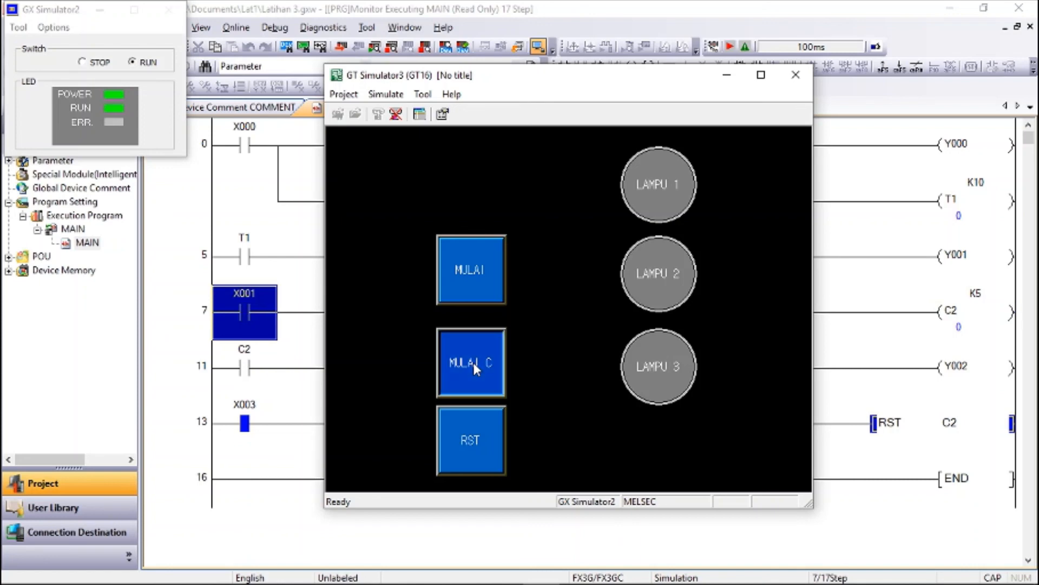
click(473, 362)
click(485, 360)
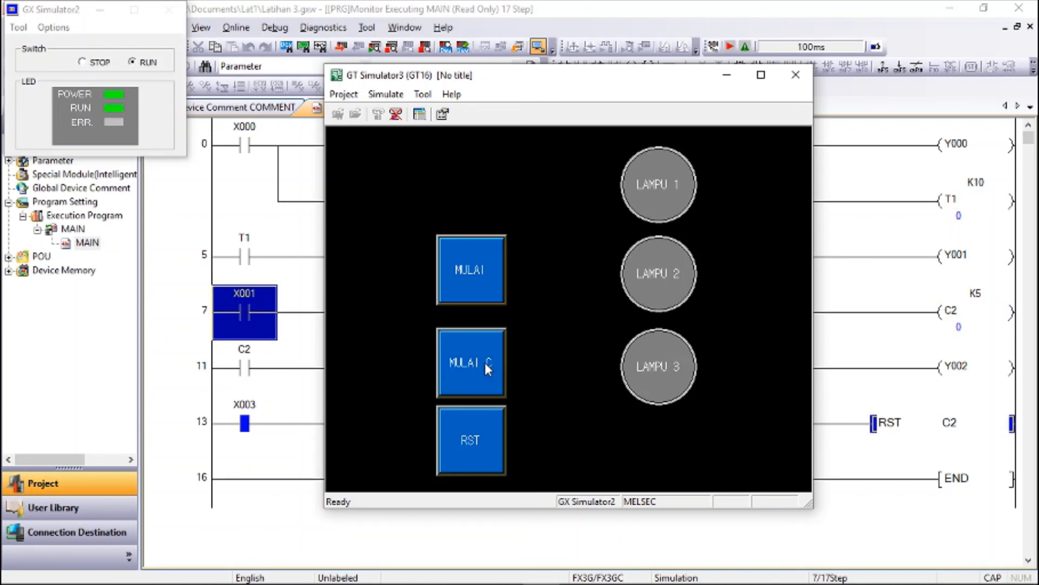
click(483, 359)
click(483, 363)
click(483, 363)
Release the reset with the RST switch and operate MULAI C until counter C2 reaches its K5 preset
click(482, 441)
click(483, 356)
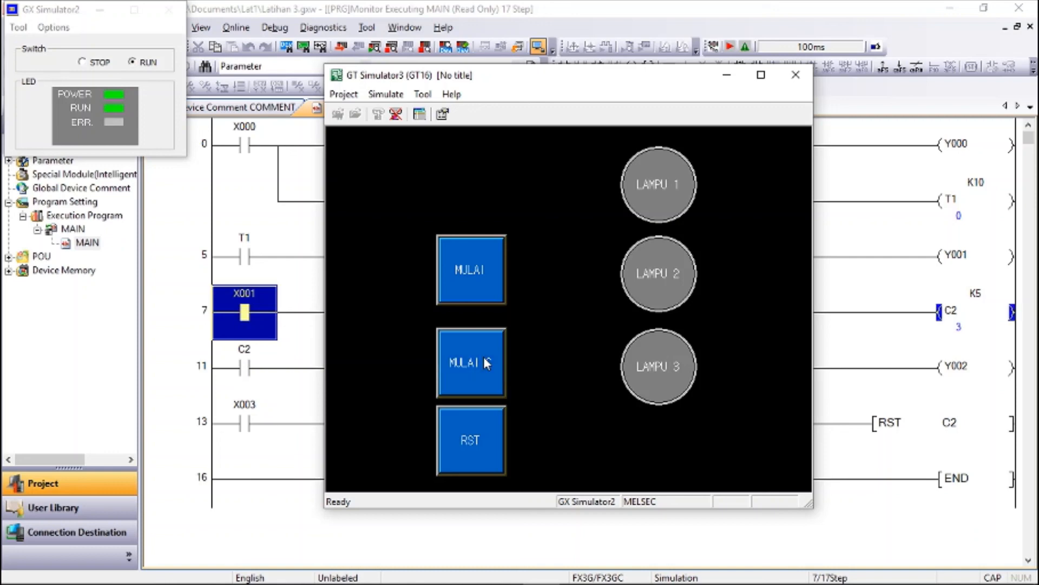
click(483, 356)
click(485, 358)
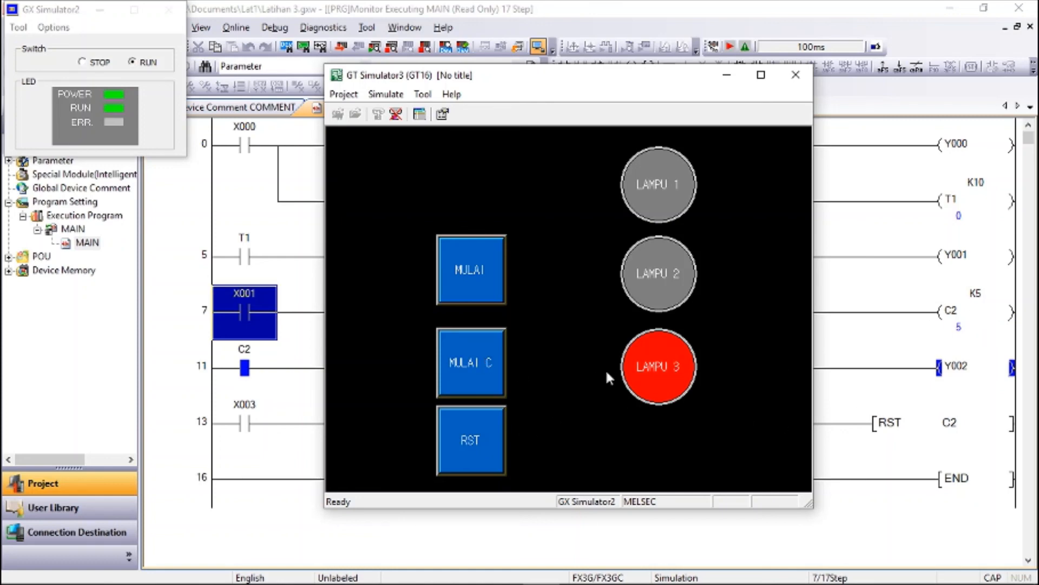
Reset counter C2 with the RST switch and count it up to 5 again with MULAI C
click(479, 440)
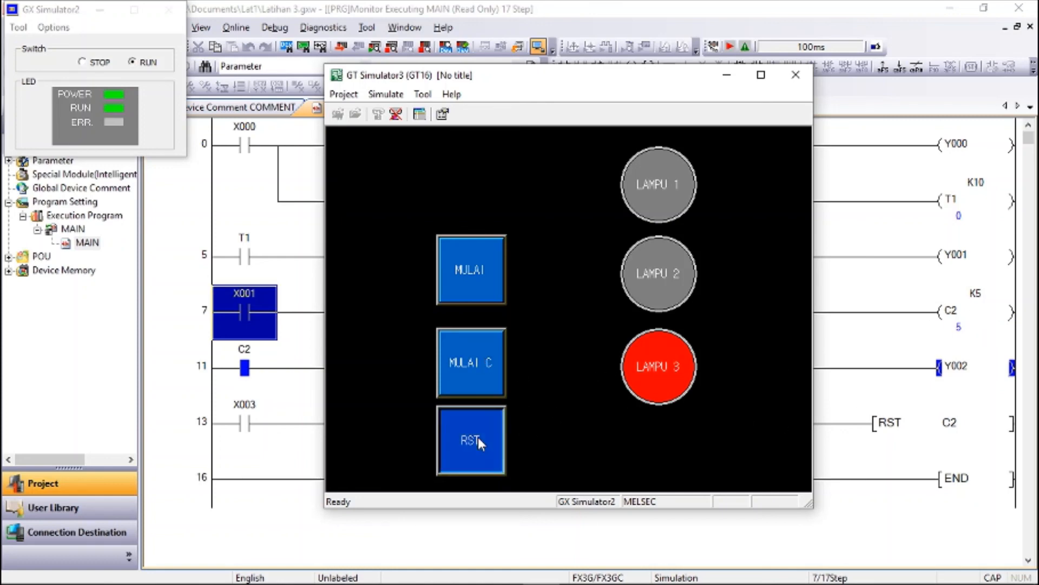
click(472, 364)
click(472, 363)
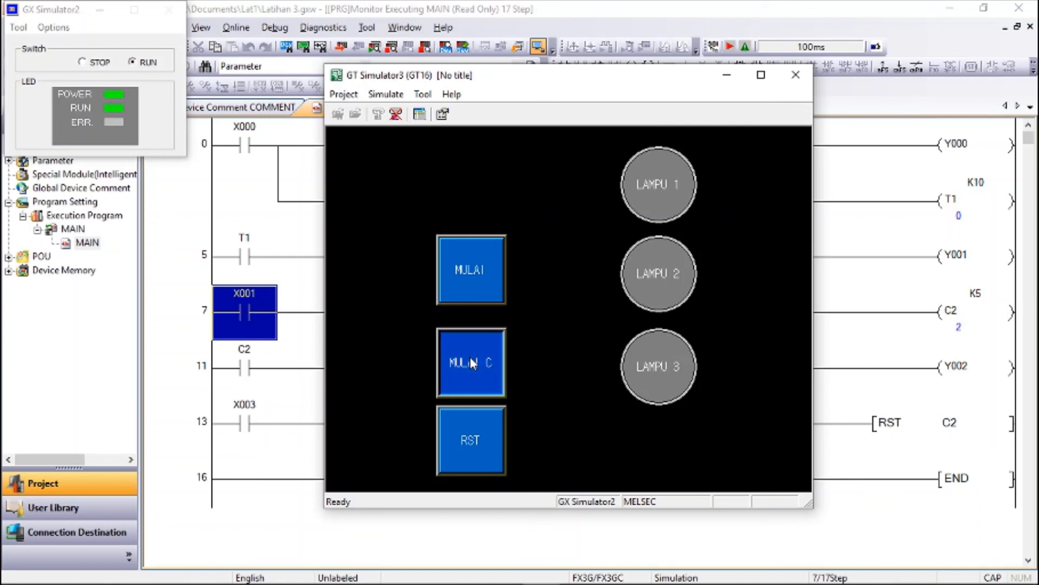
click(472, 364)
click(472, 364)
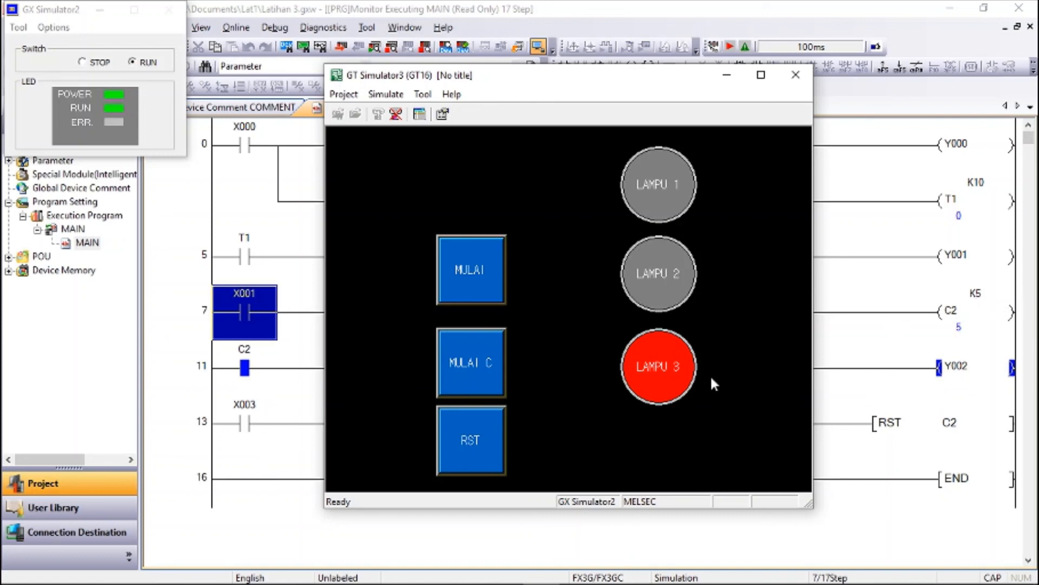
Operate MULAI C beyond the counter's preset, and clear C2 with the RST switch
click(485, 357)
click(484, 357)
click(479, 441)
click(473, 265)
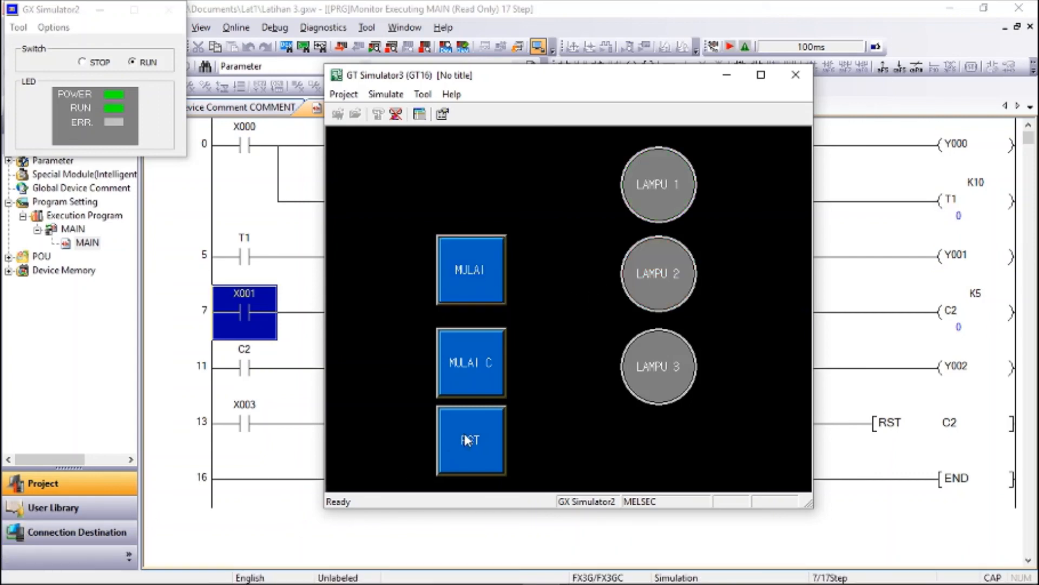
Operate MULAI C five times from the cleared counter to switch on LAMPU 3
click(469, 362)
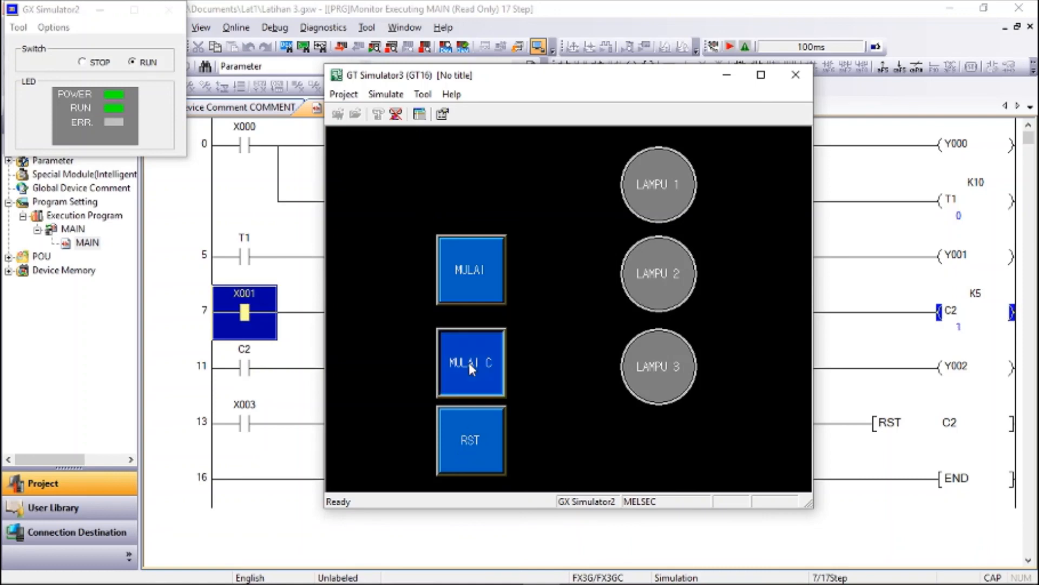
click(469, 363)
click(469, 362)
click(469, 362)
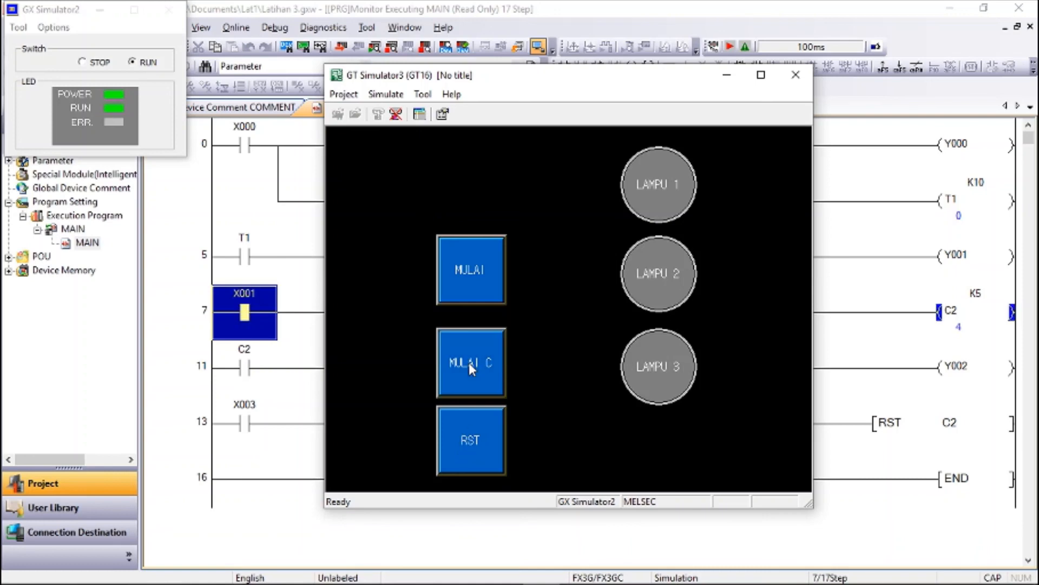
click(469, 362)
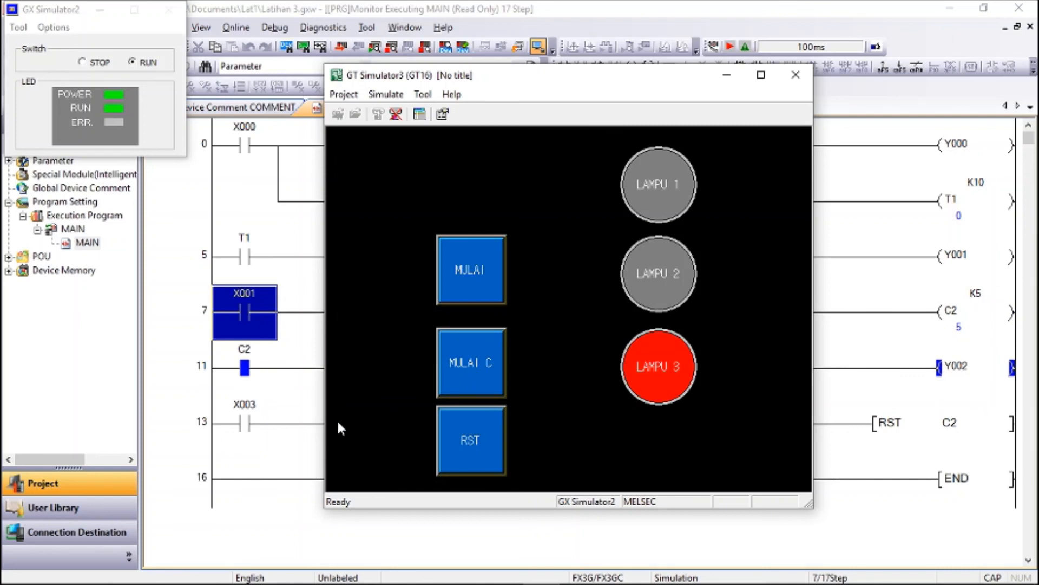